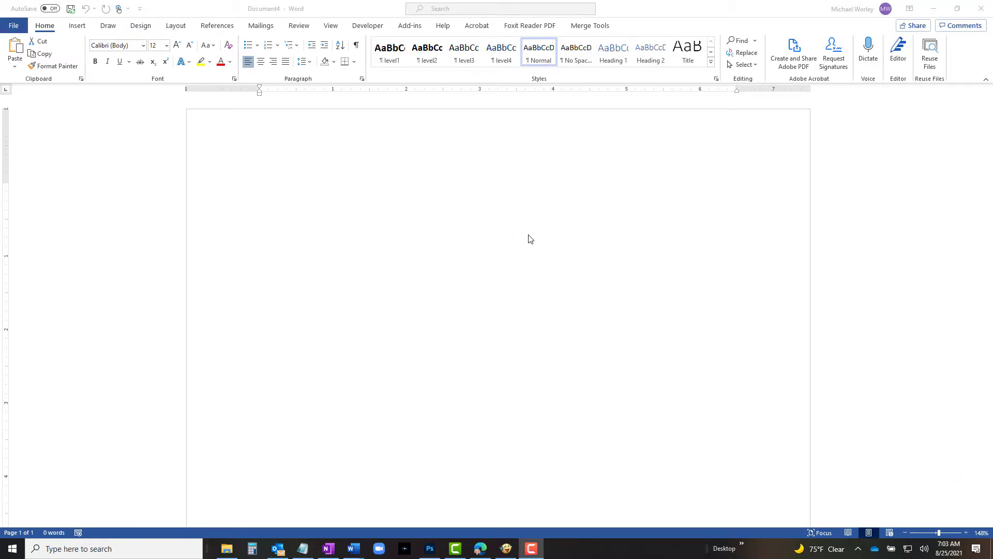
- Insert the 2021-butt-logo.png picture in a different-first-page header and shrink it to about 2.5 inches wide
double_click(366, 149)
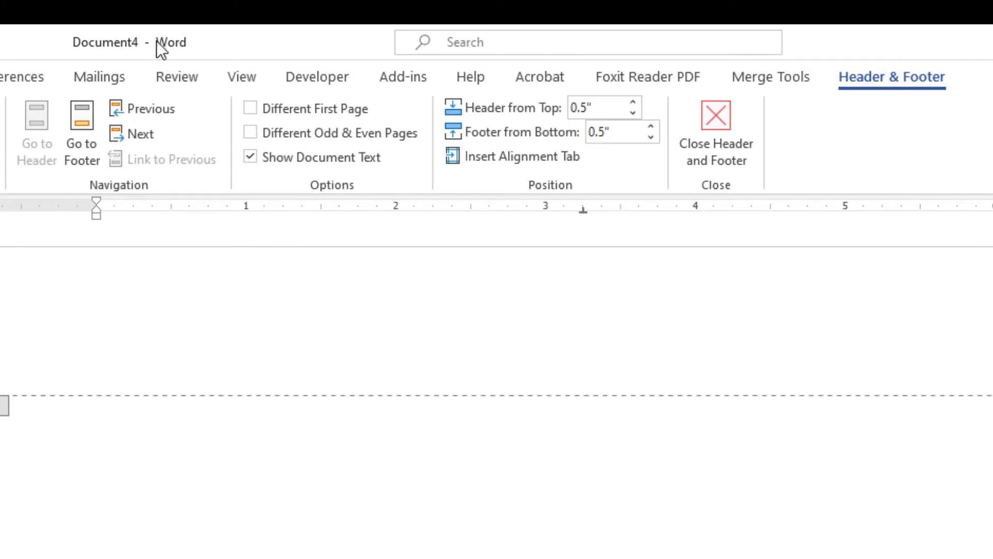
left_click(254, 114)
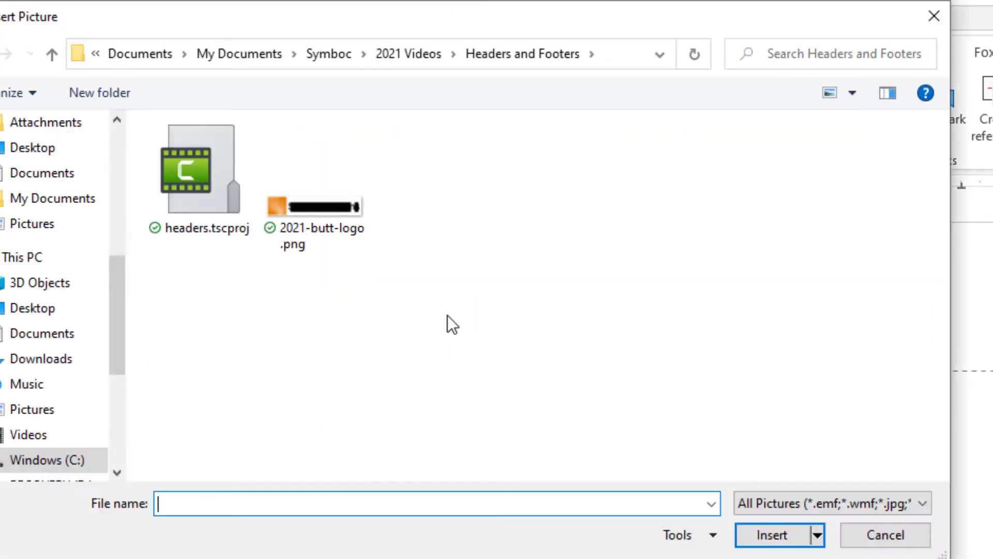
double_click(333, 198)
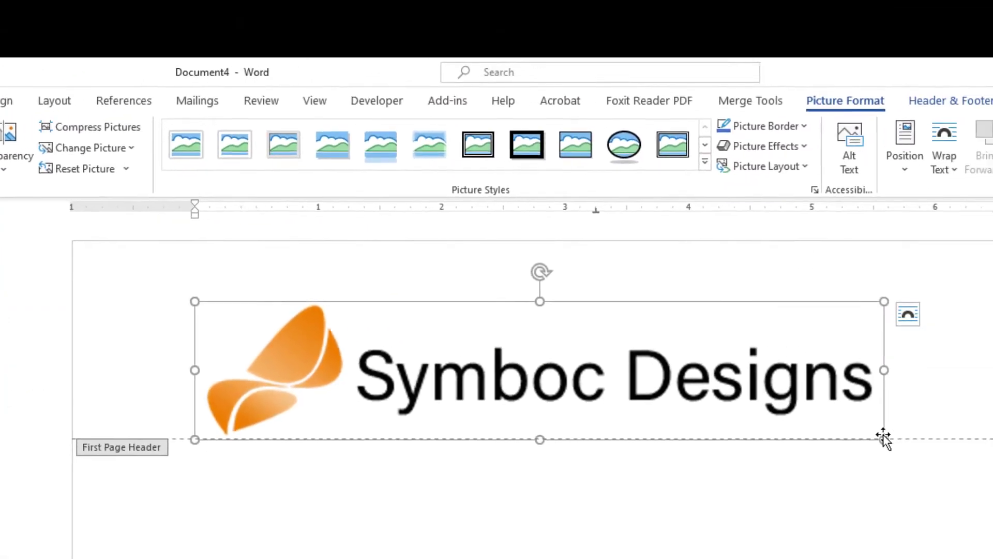
left_click_drag(857, 436, 481, 334)
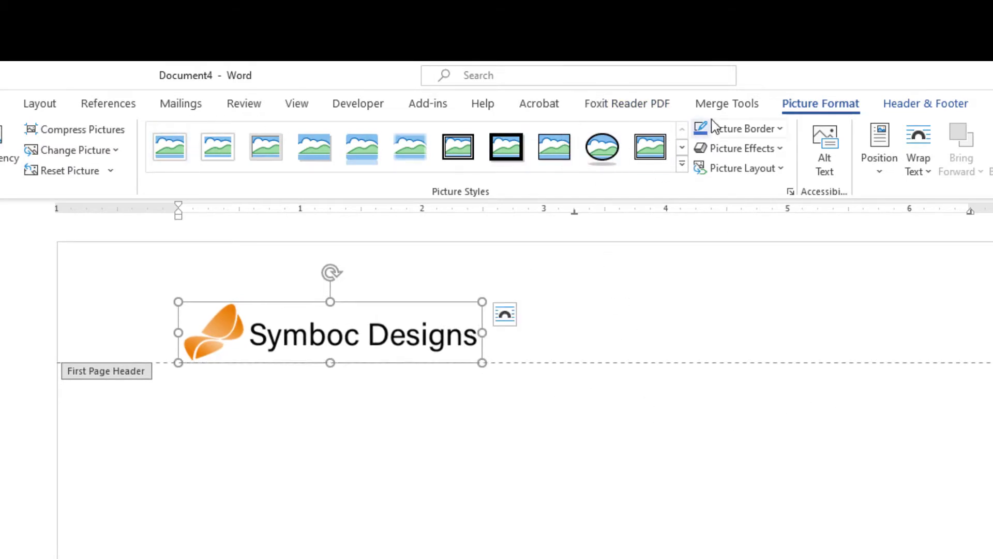
- Set the header's distance from the page top to 0.3" and leave header editing
left_click(927, 105)
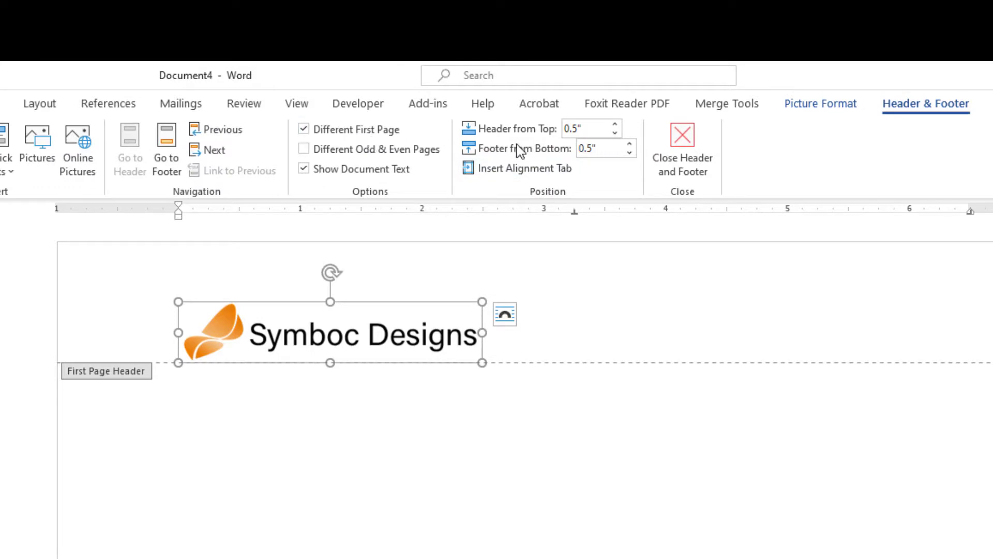
left_click(615, 134)
left_click(615, 134)
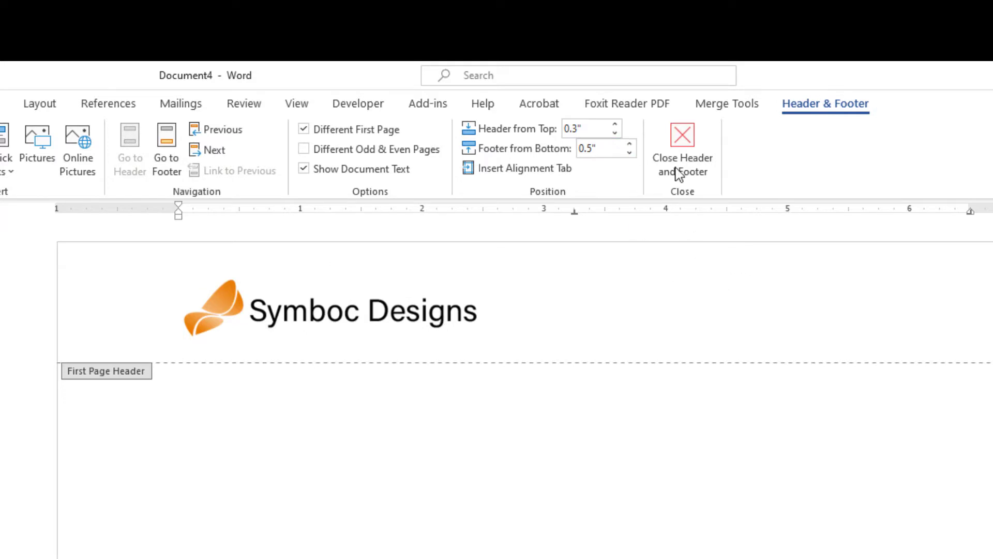
left_click(682, 136)
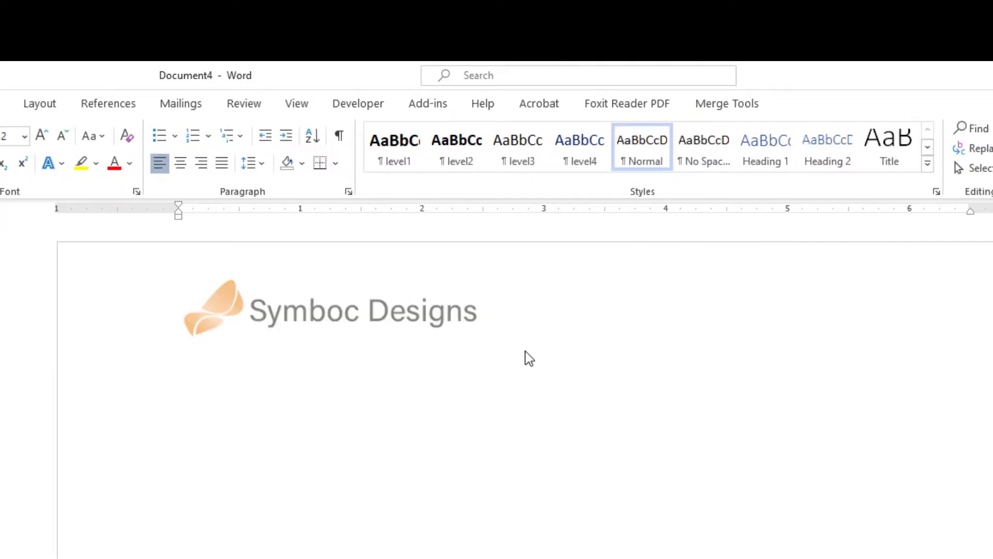
- Copy the address and phone/email lines from 2021 September.txt in Notepad into the Word document's first page footer
scroll(526, 352, "down", 3)
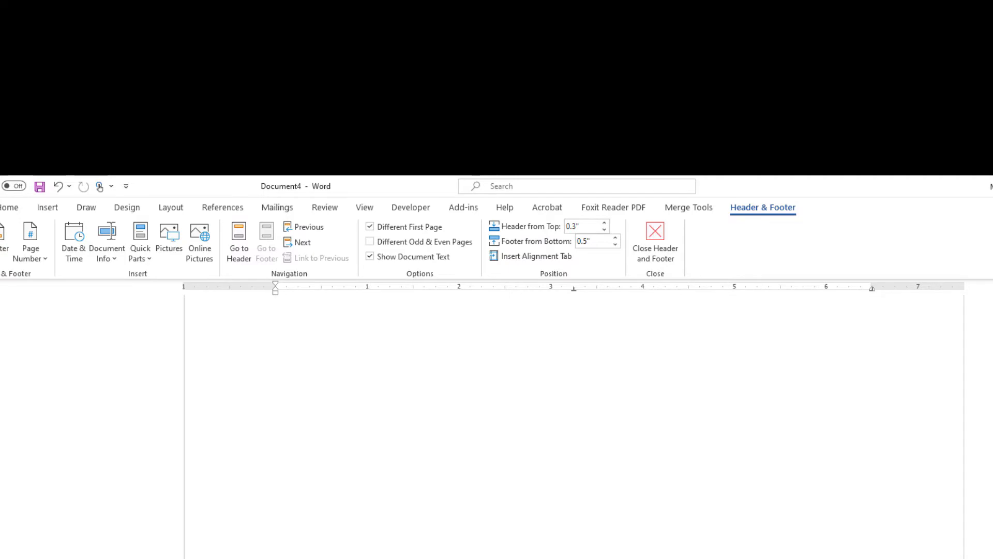
left_click(303, 549)
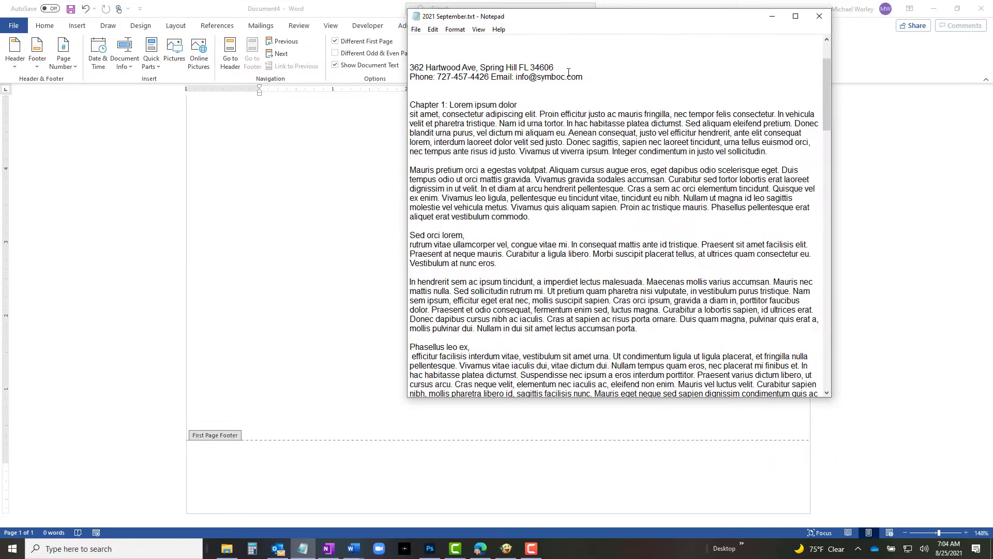
left_click_drag(595, 79, 398, 69)
key("ctrl+c")
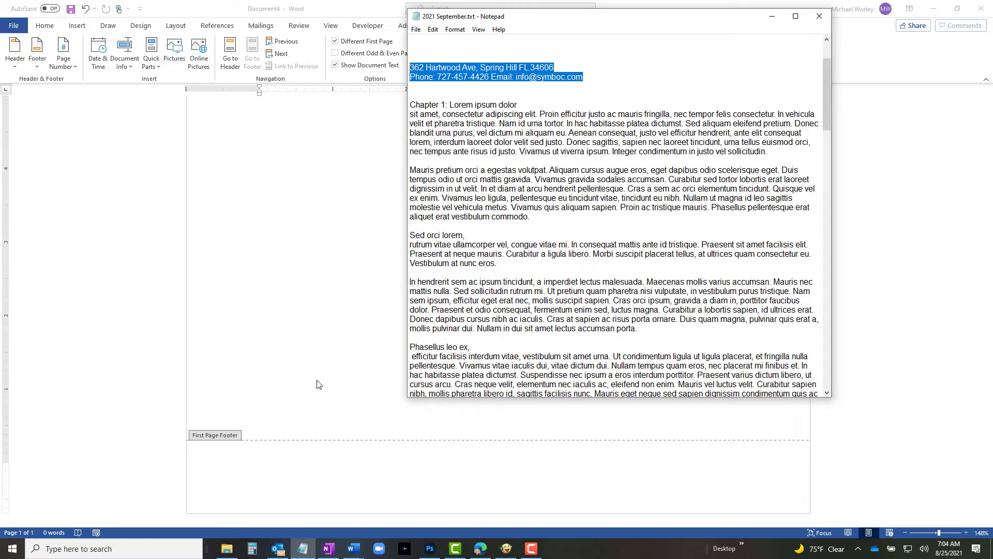
left_click(465, 464)
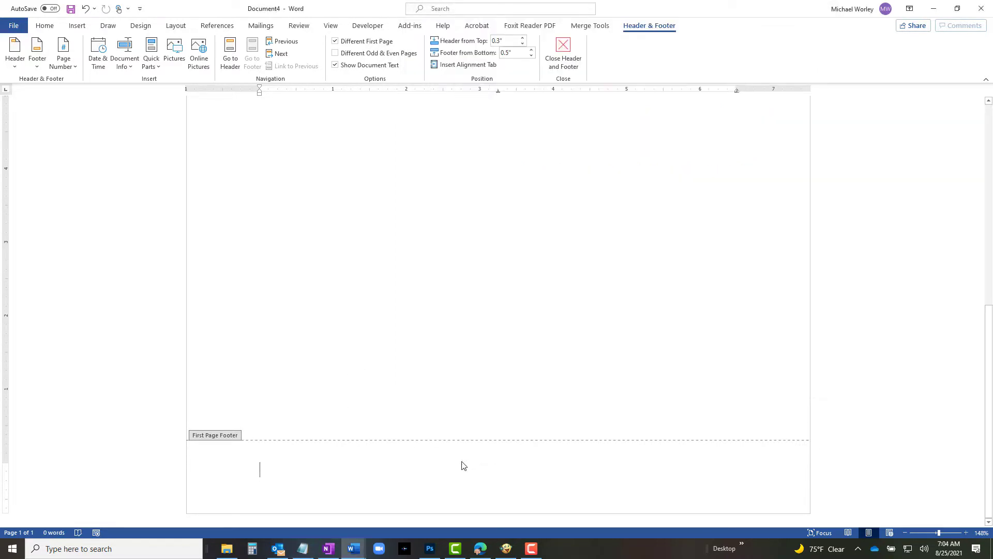
key("ctrl+v")
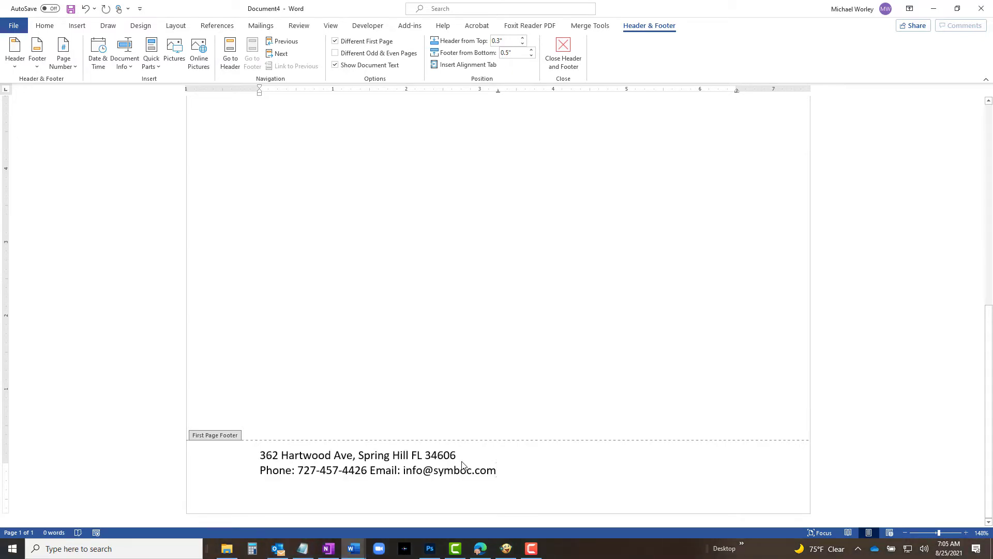
- Center both contact lines in the first page footer
left_click_drag(511, 471, 255, 459)
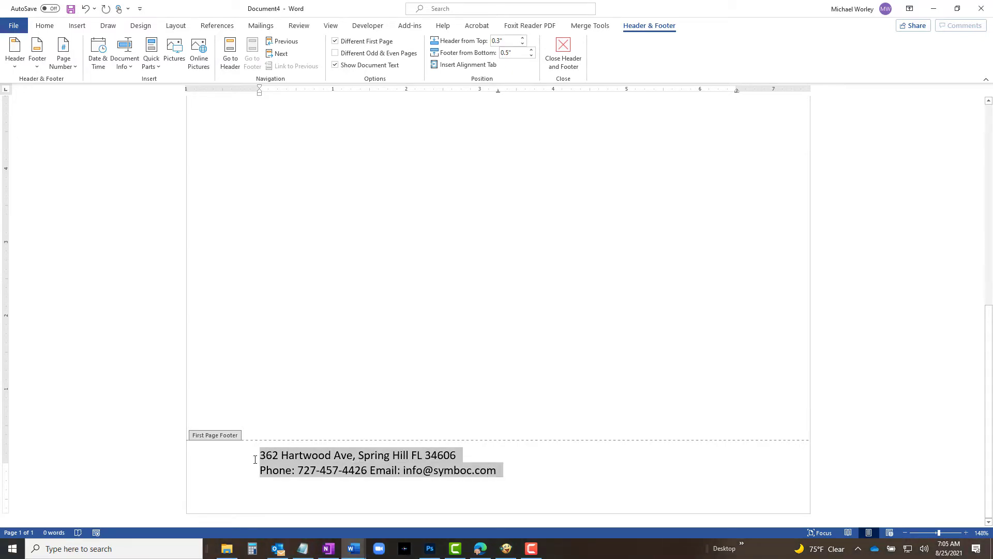
key("ctrl+e")
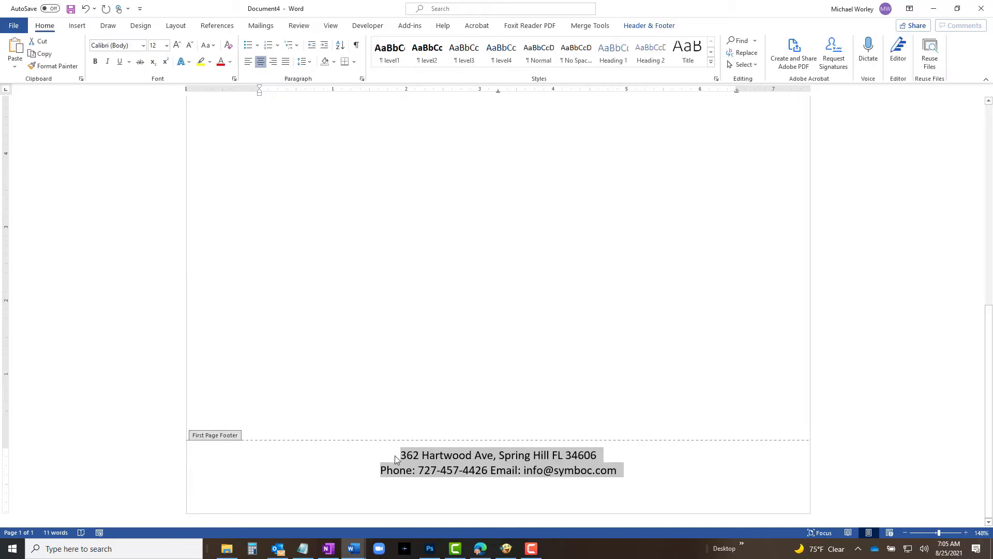
left_click(456, 461)
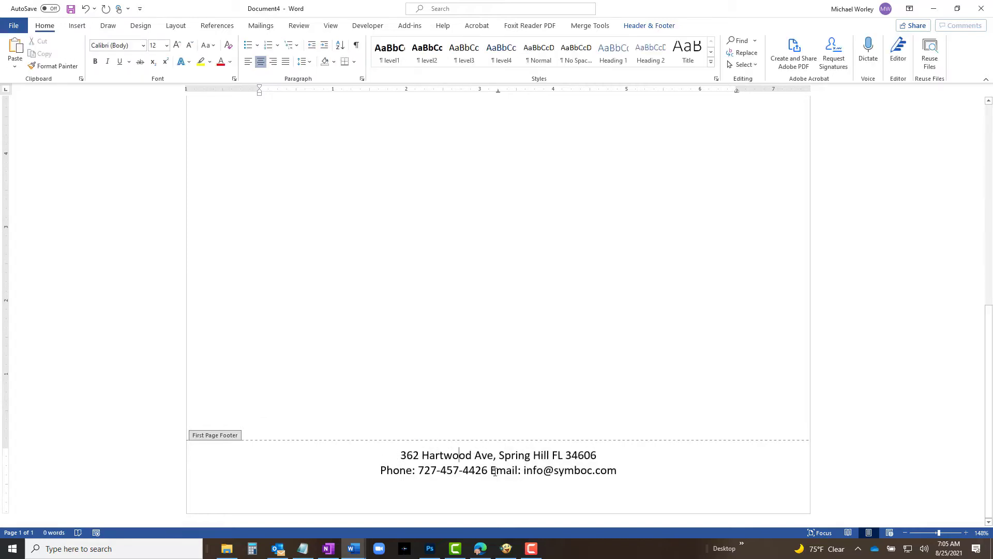
- Insert a right alignment tab relative to the margin before "Email:" in the footer and leave footer editing
left_click(491, 471)
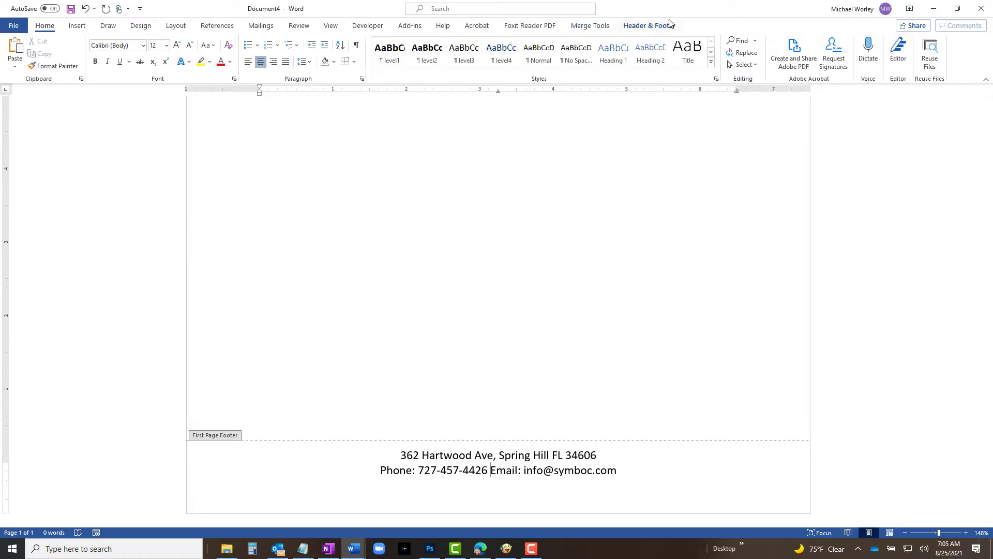
left_click(650, 27)
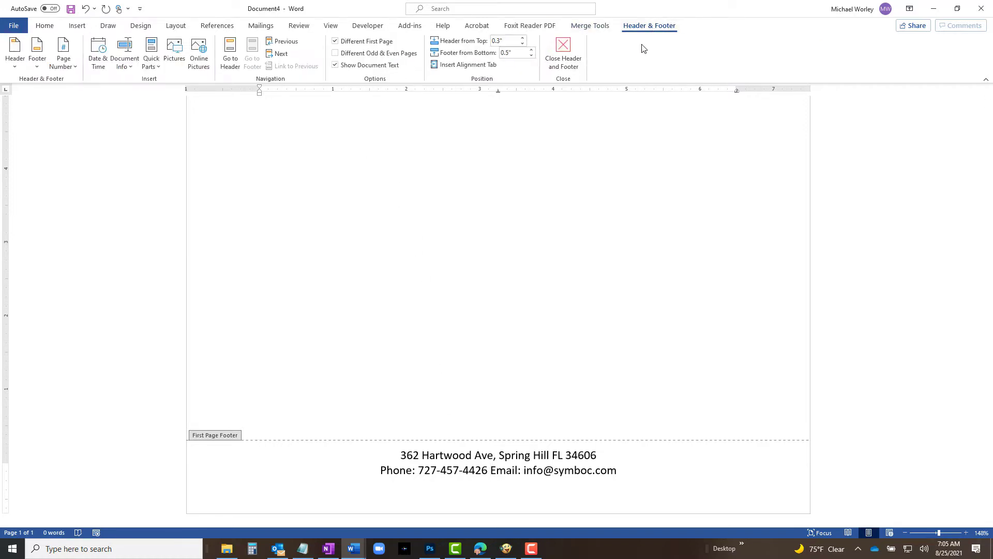
left_click(472, 69)
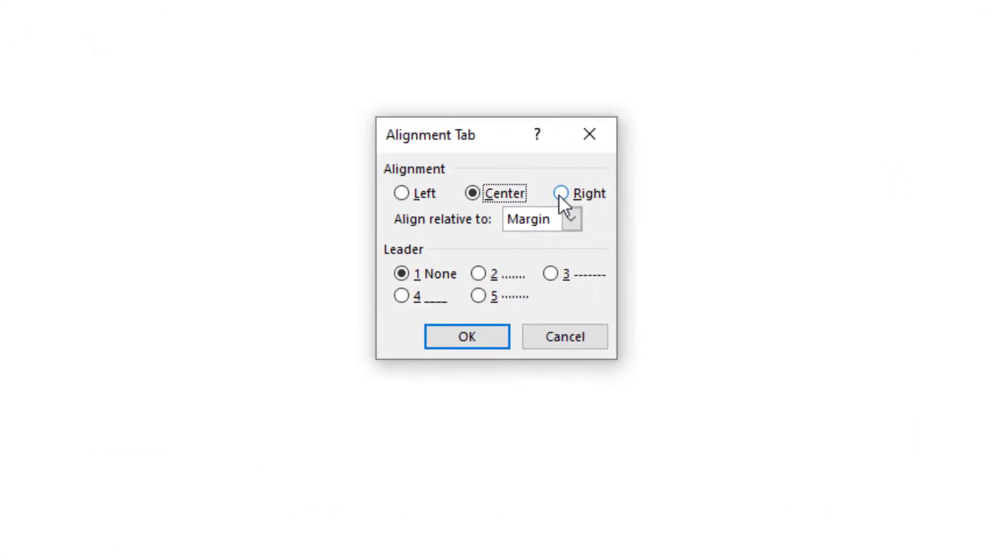
left_click(561, 194)
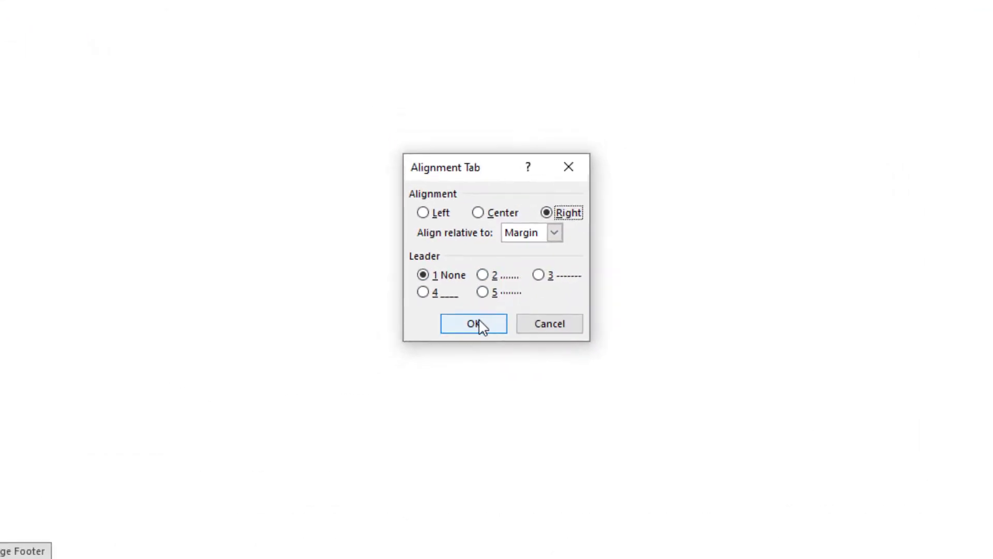
left_click(467, 337)
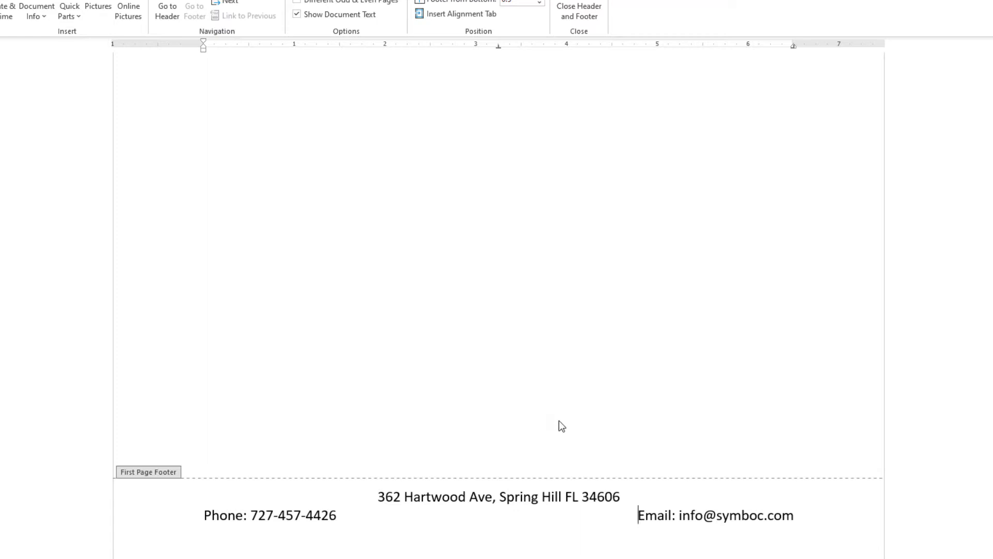
double_click(542, 411)
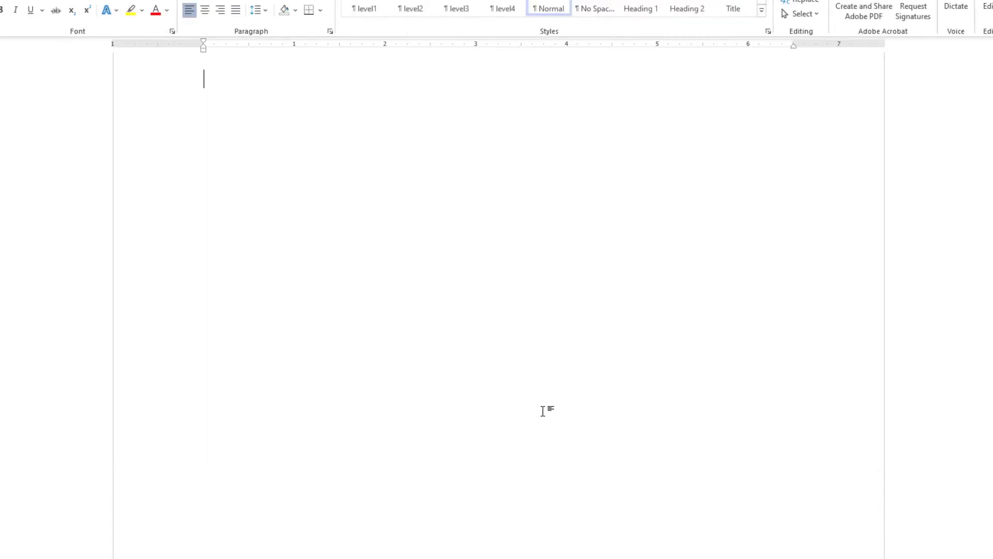
- Copy the lorem ipsum text from "Chapter 1" onward out of the Notepad file into the Word document body
scroll(524, 315, "down", 15)
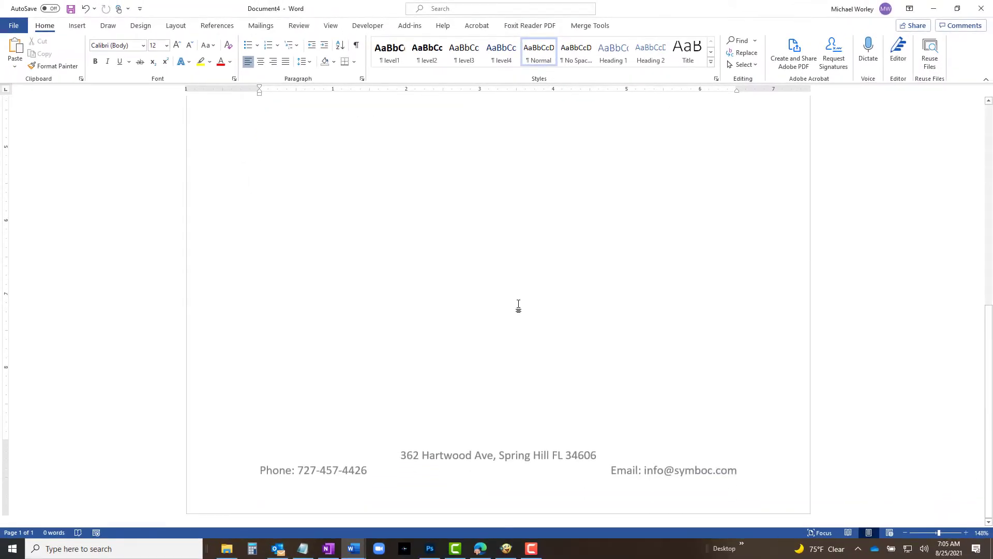
scroll(518, 305, "up", 15)
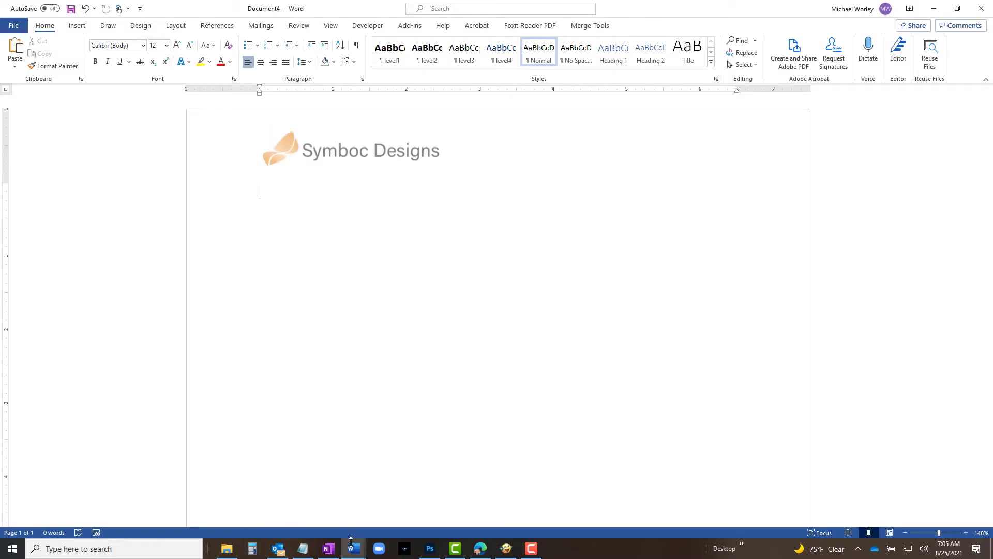
left_click(302, 549)
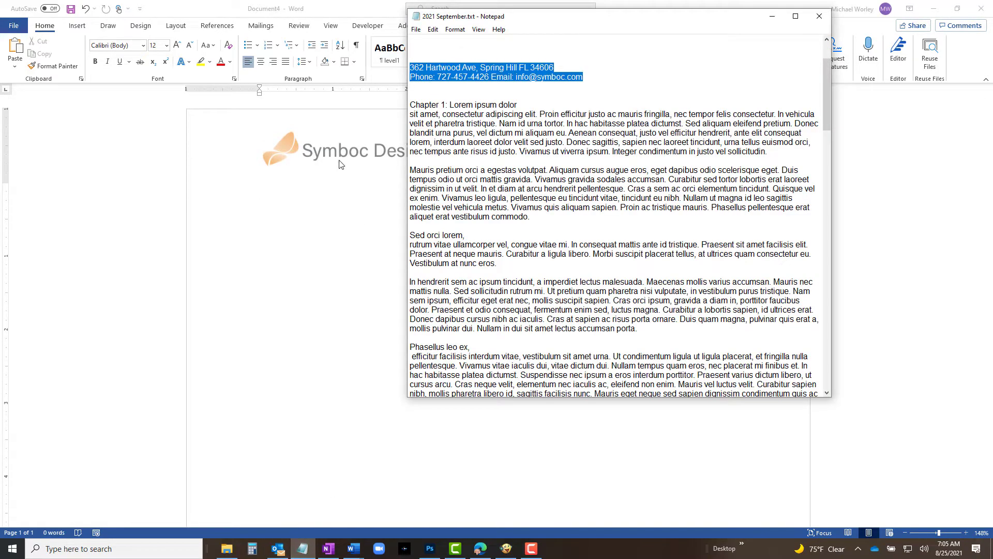
left_click_drag(410, 105, 623, 397)
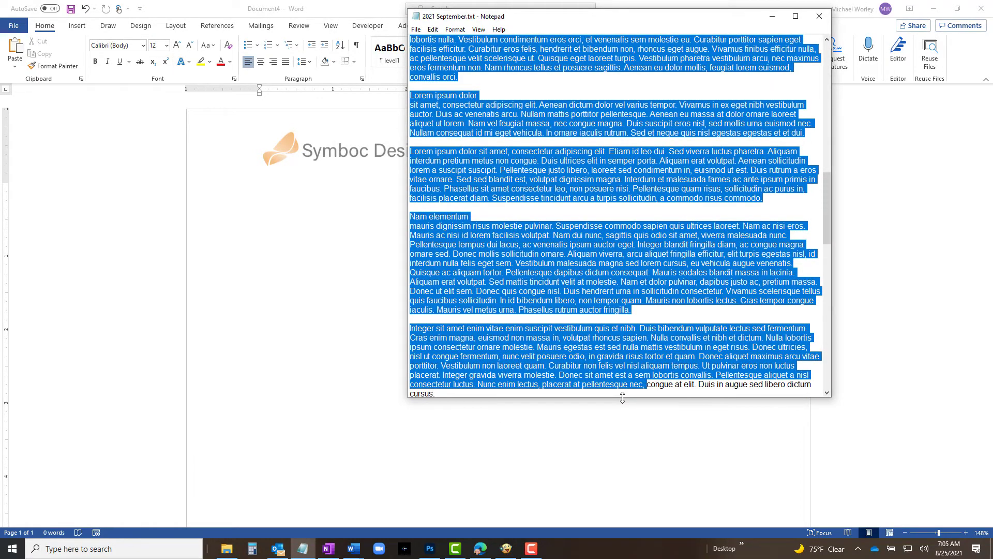
left_click(345, 228)
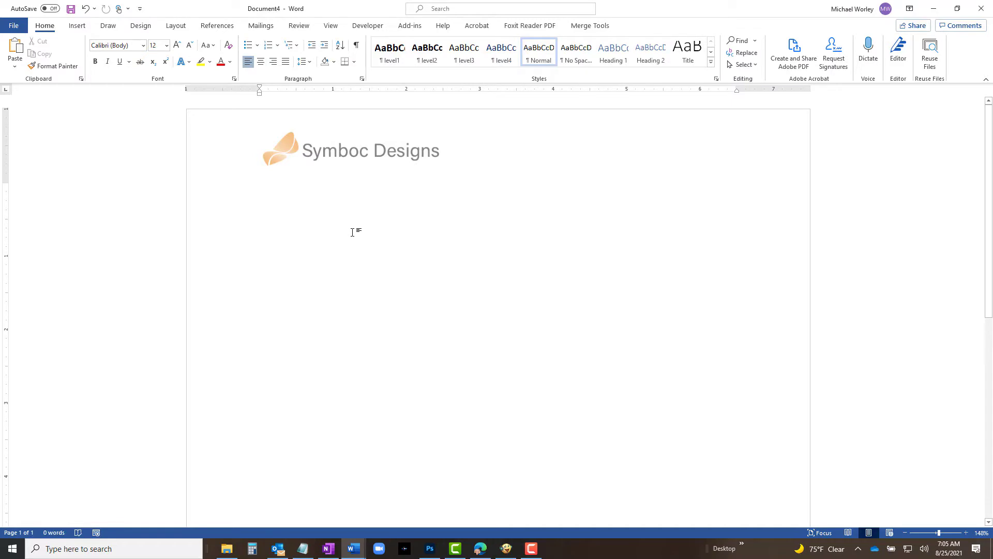
key("ctrl+v")
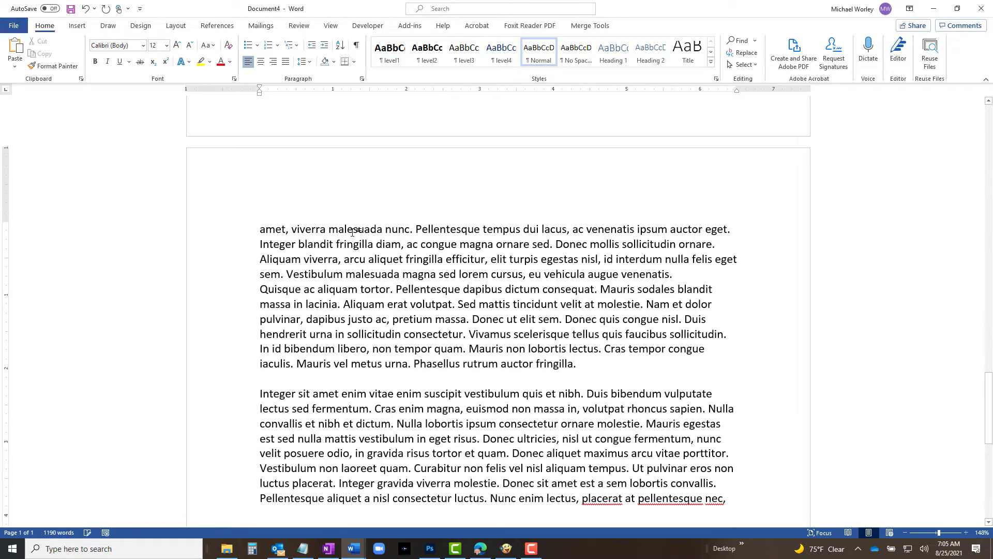
- Examine how the logo header and contact footer appear on the first page compared with the following pages
scroll(353, 232, "up", 20)
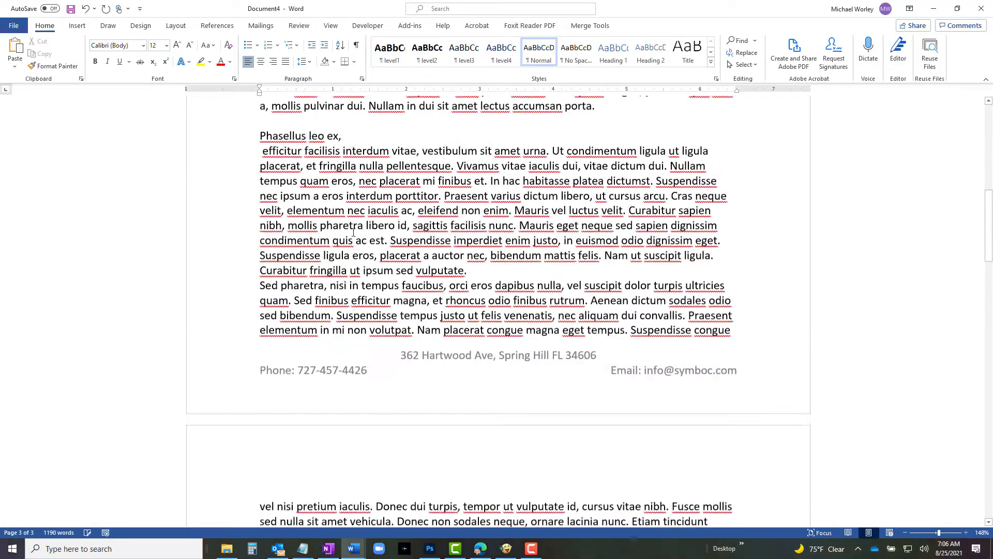
scroll(353, 232, "up", 5)
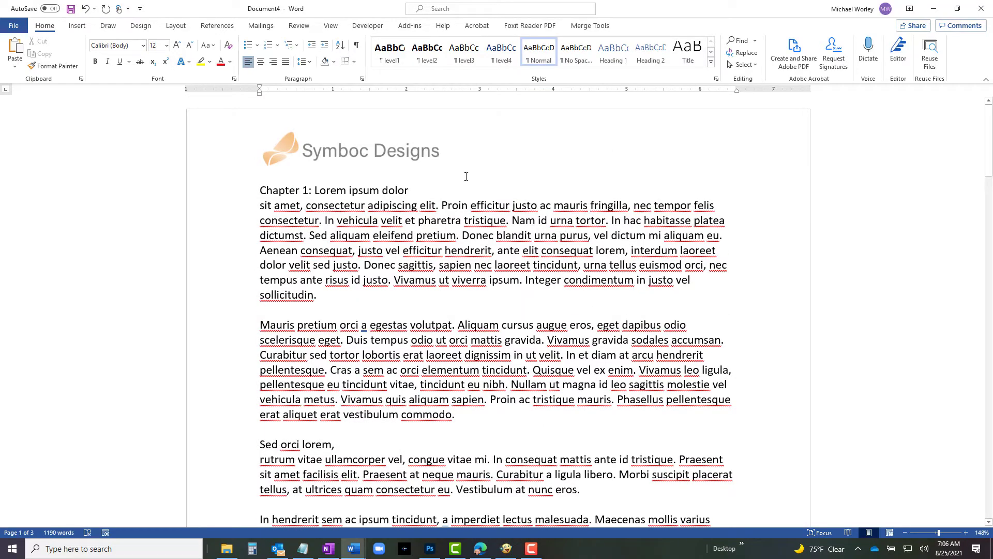
scroll(473, 175, "down", 15)
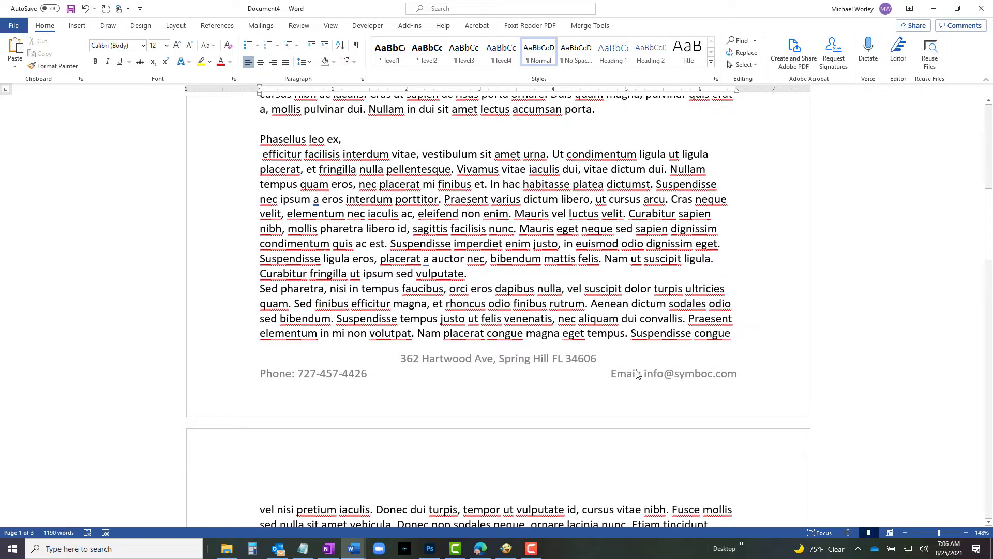
scroll(629, 289, "down", 15)
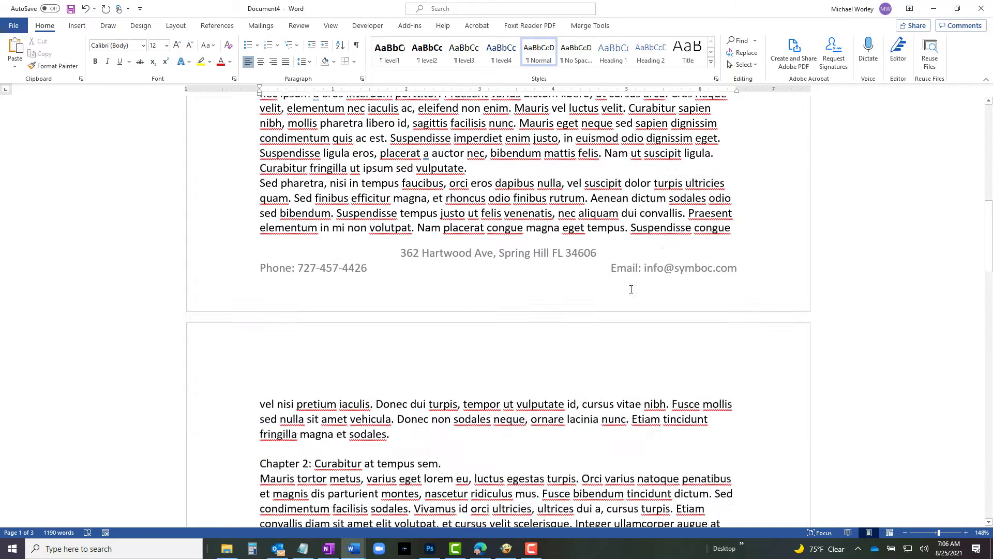
scroll(630, 288, "down", 15)
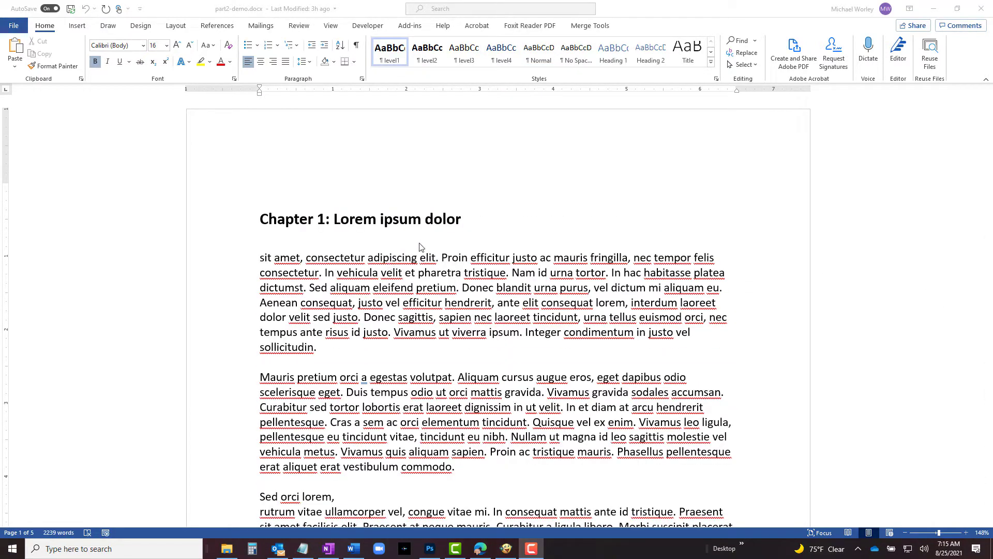
- Copy the heading "Chapter 1: Lorem ipsum dolor" from the body into the page header
left_click(463, 219)
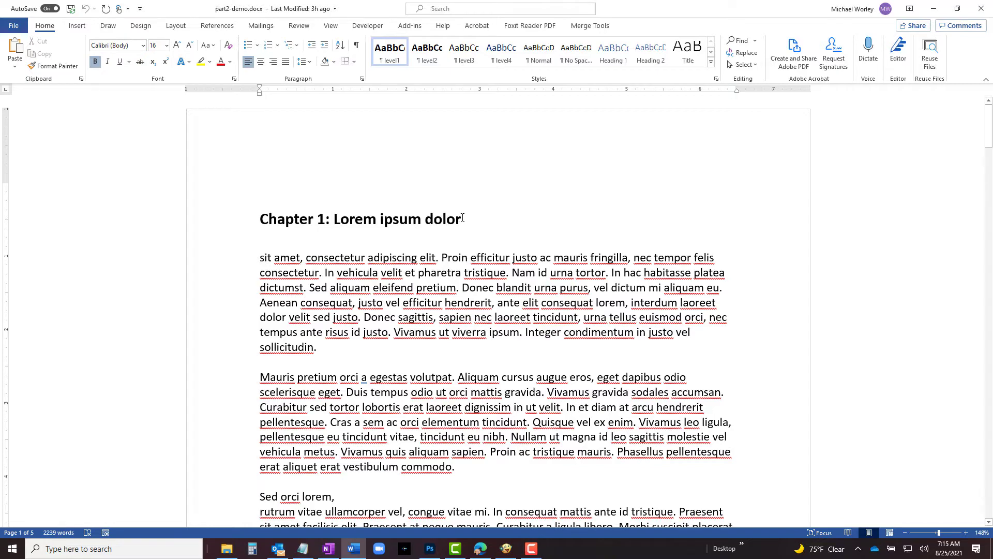
left_click_drag(463, 219, 240, 220)
key("ctrl+c")
left_click_drag(189, 247, 189, 247)
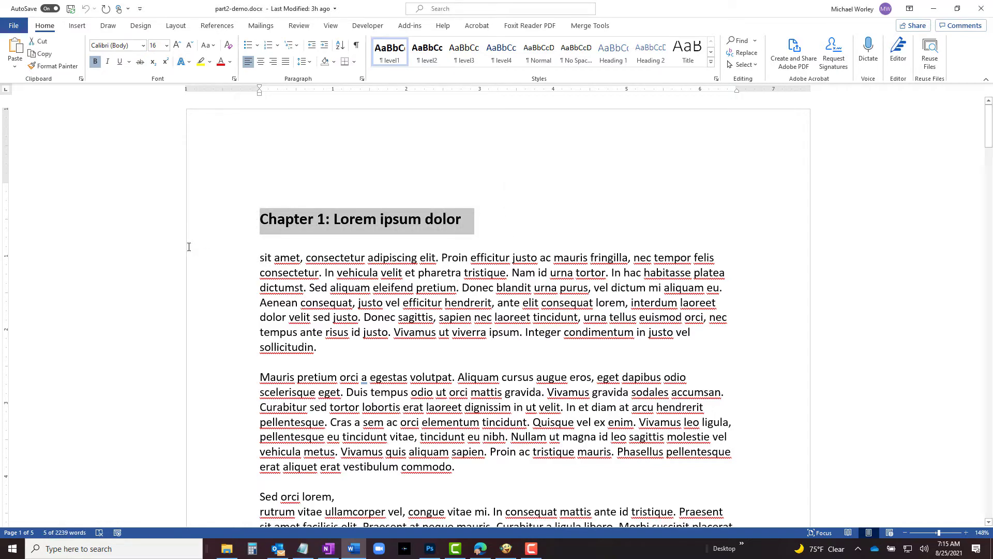
double_click(357, 143)
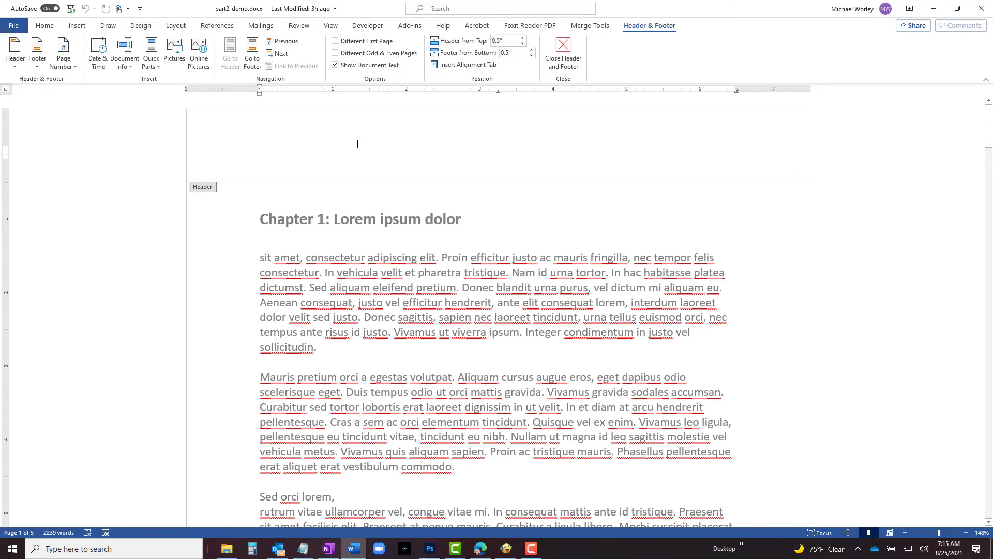
key("ctrl+v")
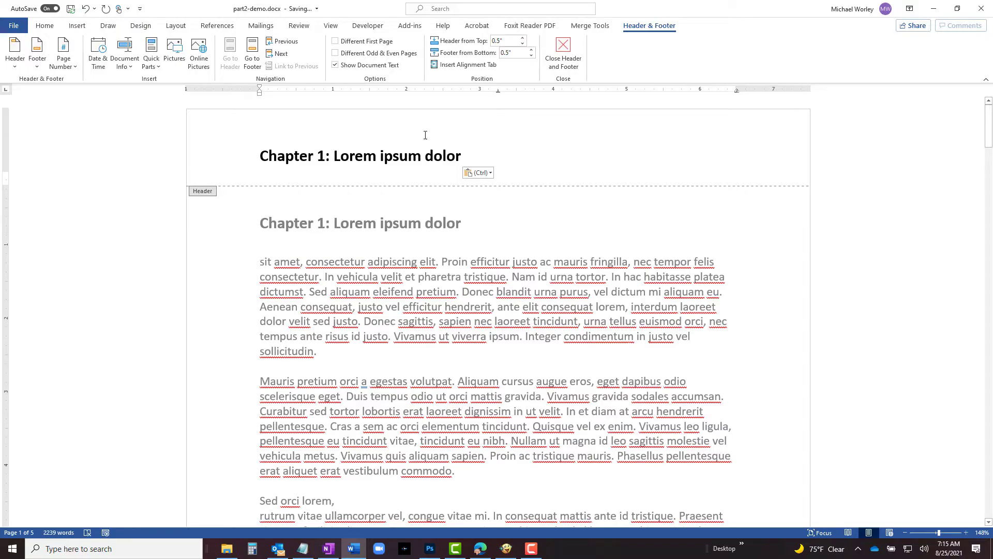
- Check how the Chapter 1 header appears on the following pages and leave header editing
scroll(447, 137, "down", 18)
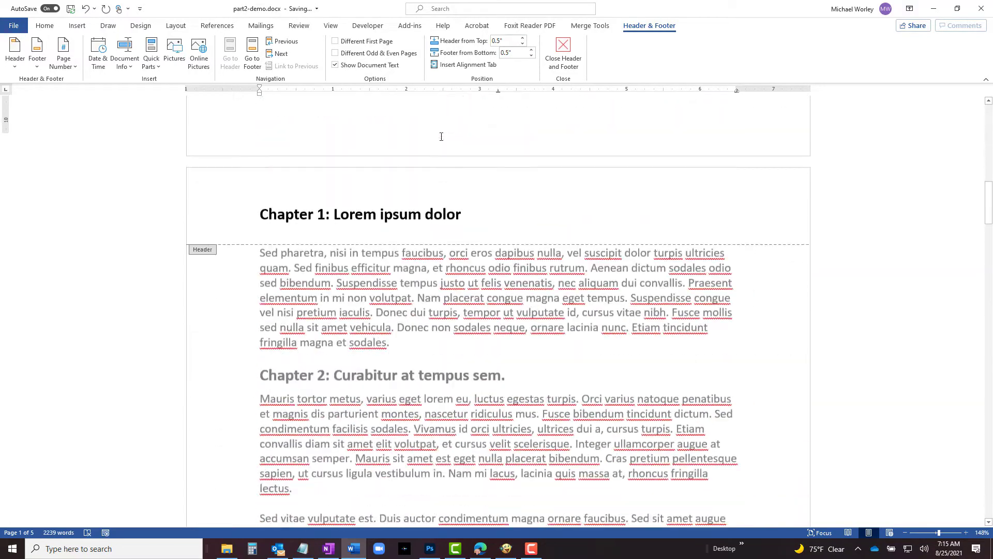
scroll(441, 139, "down", 18)
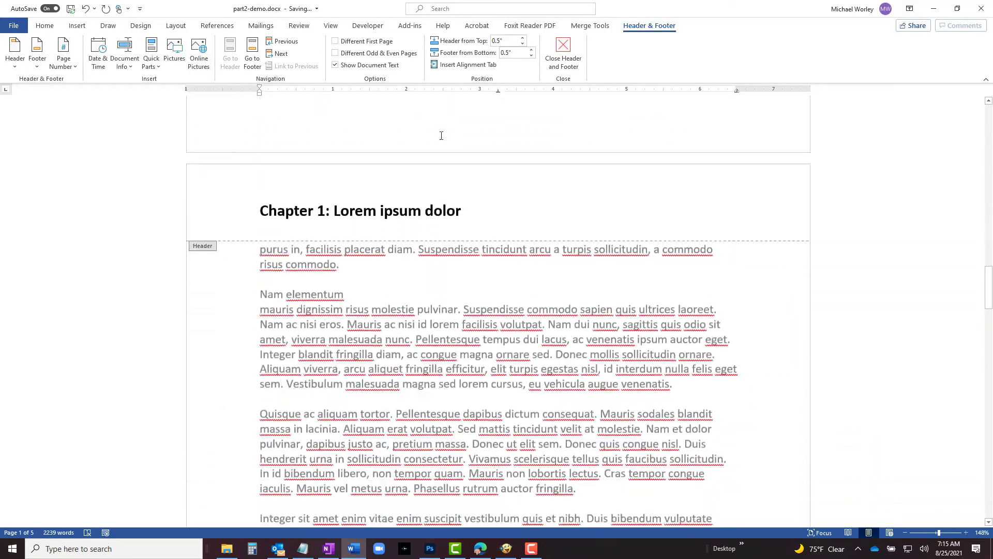
scroll(441, 138, "down", 2)
scroll(440, 141, "up", 15)
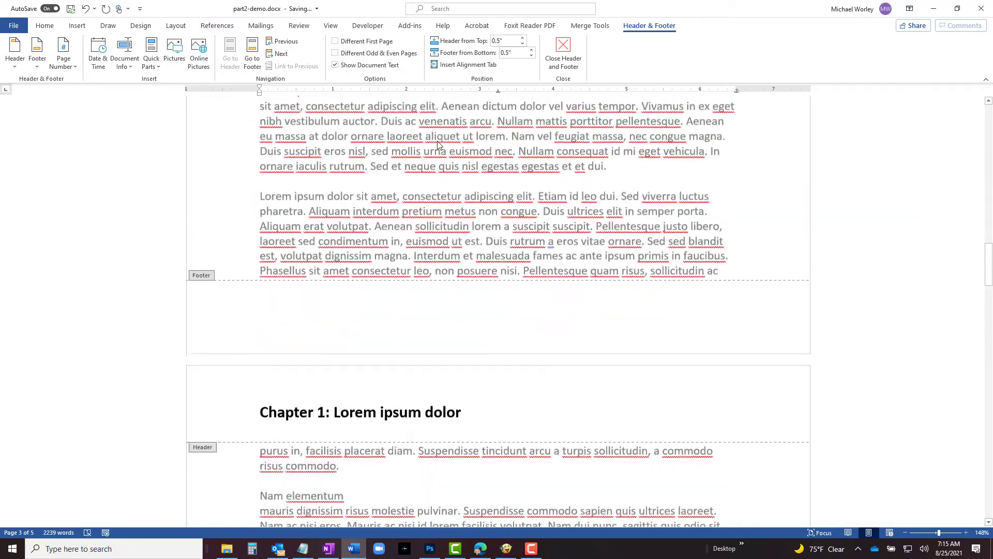
scroll(437, 144, "up", 9)
scroll(436, 143, "up", 20)
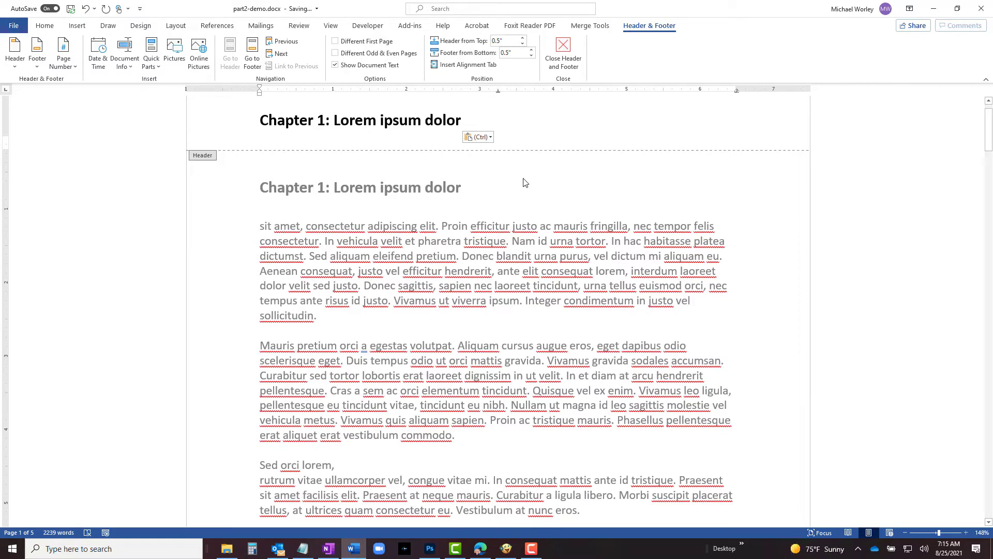
double_click(524, 180)
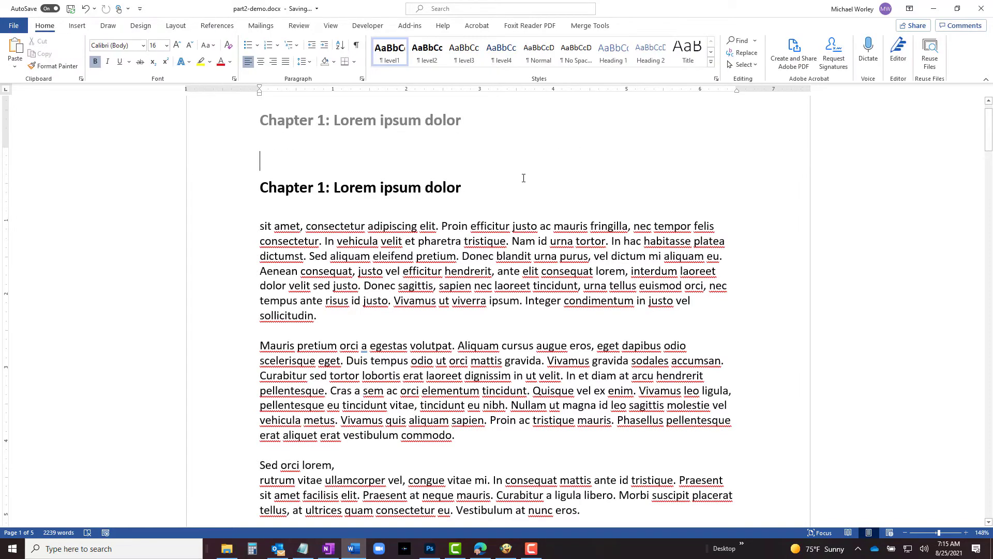
- Insert a Next Page section break directly before the heading "Chapter 2: Curabitur at tempus sem."
scroll(527, 179, "down", 20)
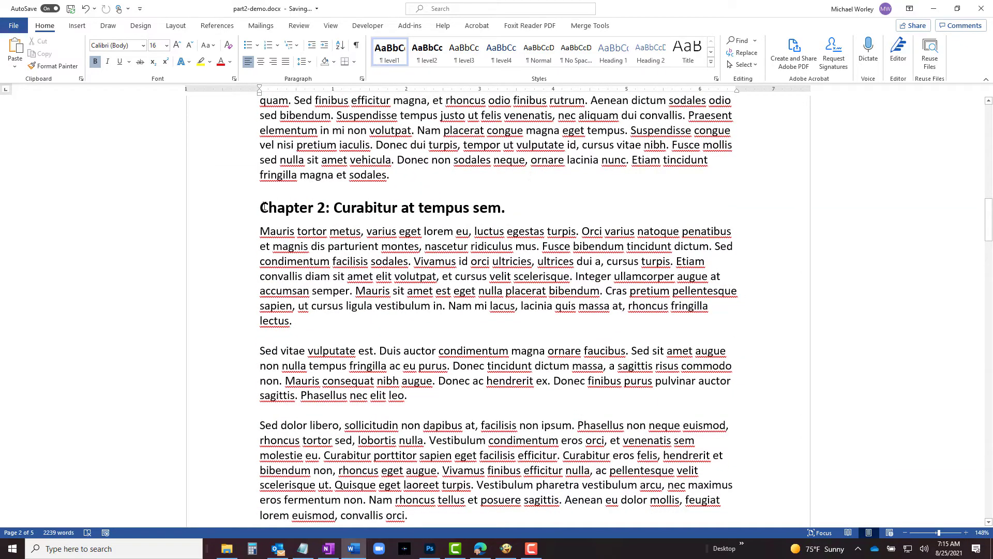
left_click(260, 208)
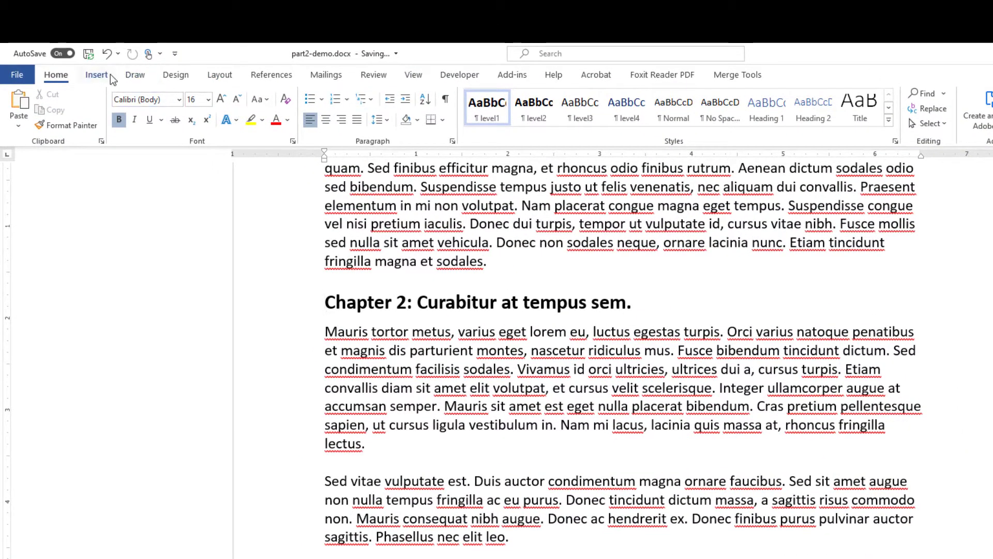
left_click(218, 76)
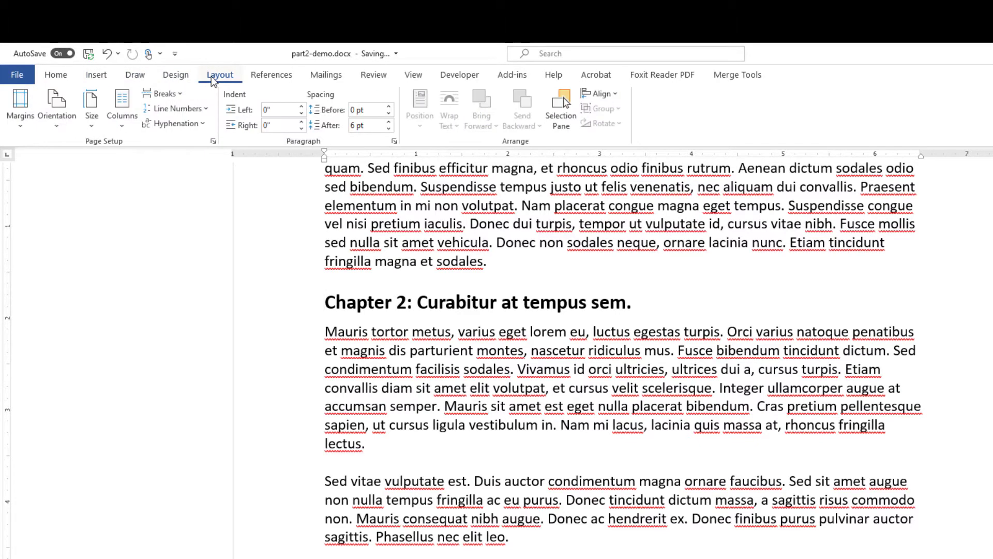
left_click(187, 94)
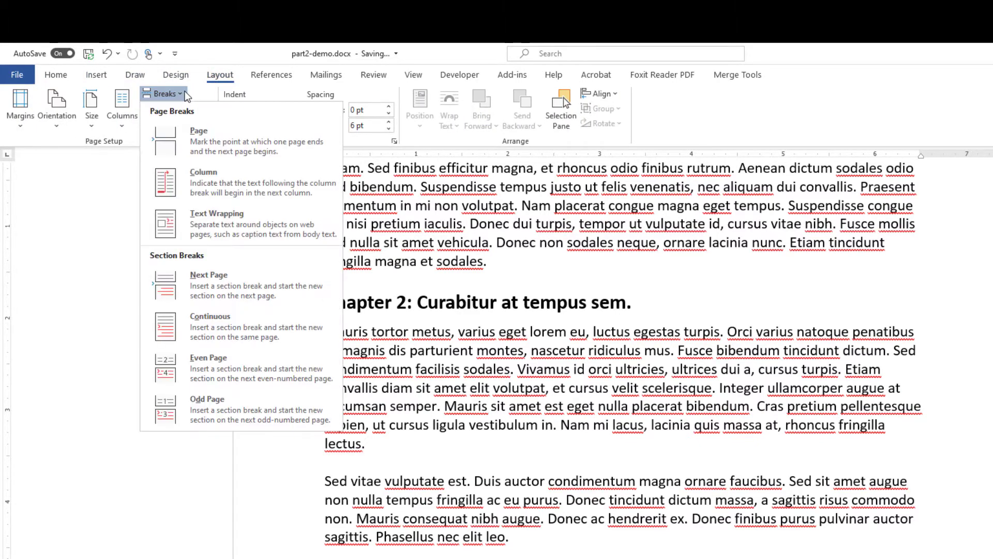
left_click(218, 291)
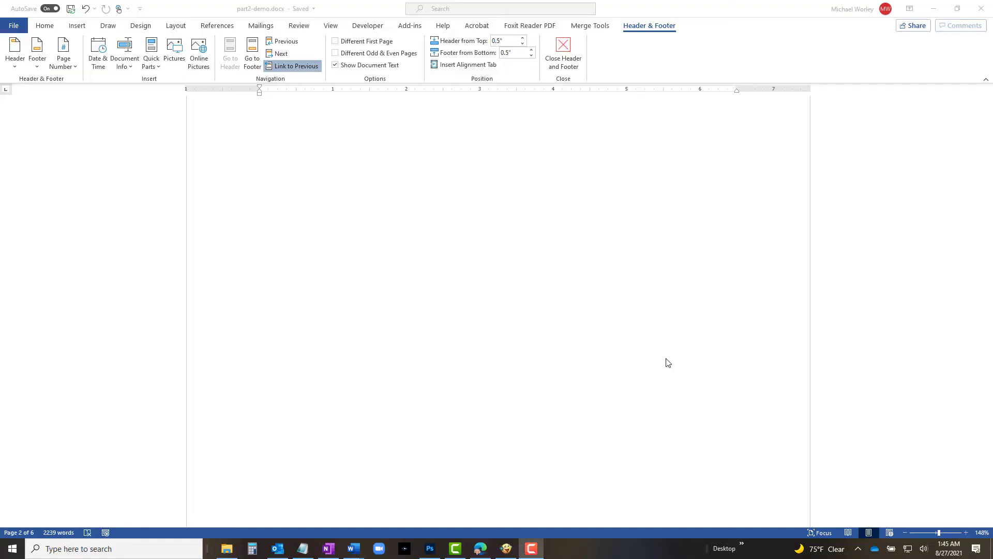
- Unlink the section 2 header from the previous section and replace its text with the copied heading "Chapter 2: Curabitur at tempus sem."
scroll(667, 362, "down", 5)
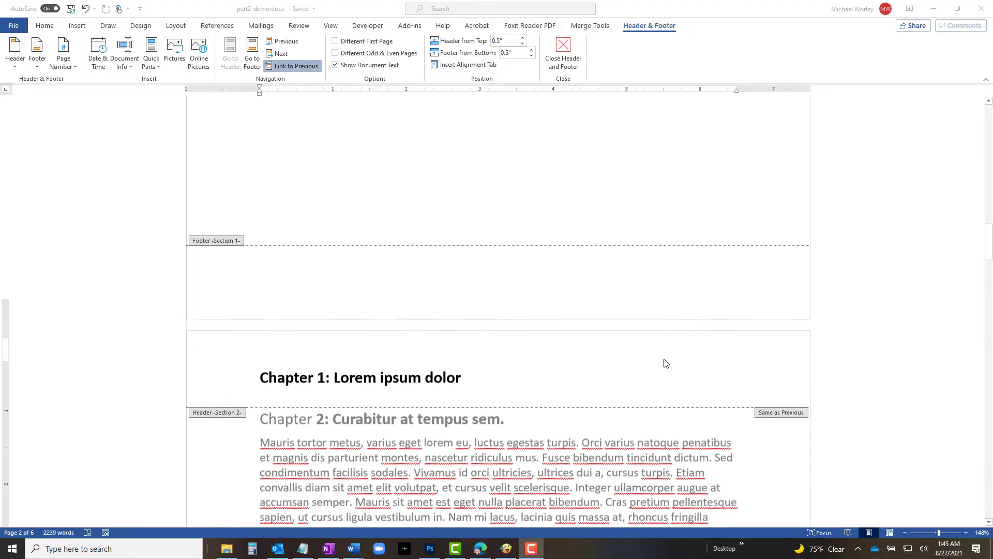
left_click(298, 67)
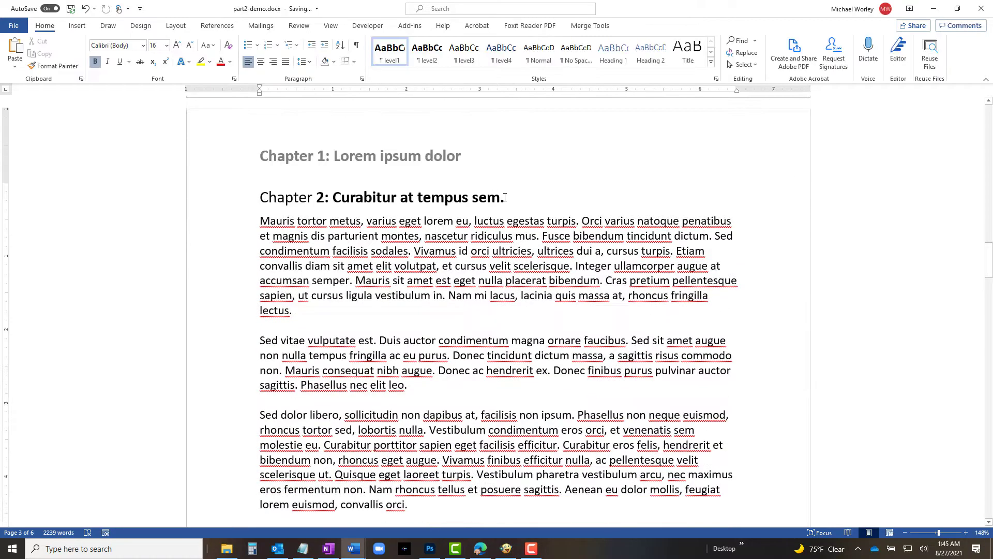
left_click_drag(494, 201, 277, 194)
key("ctrl+c")
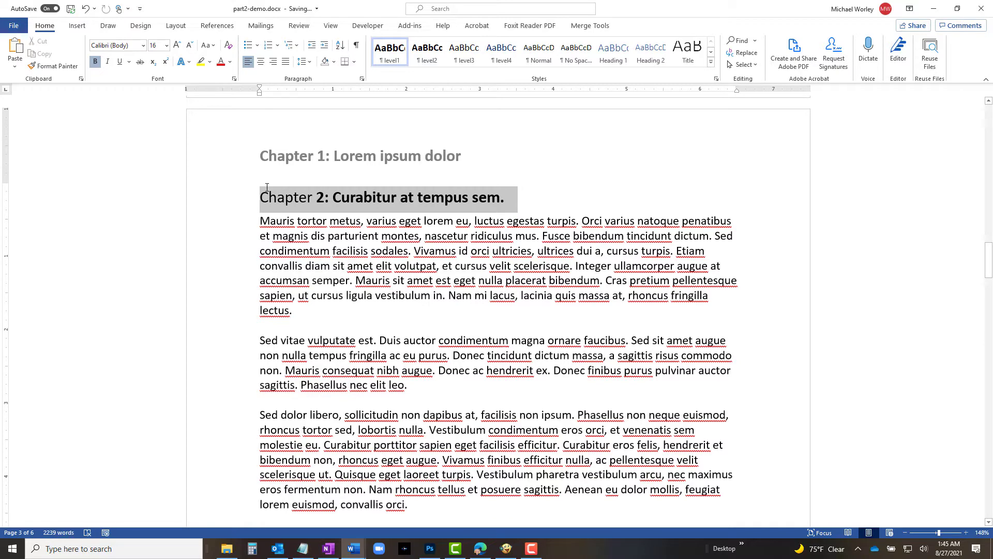
double_click(389, 158)
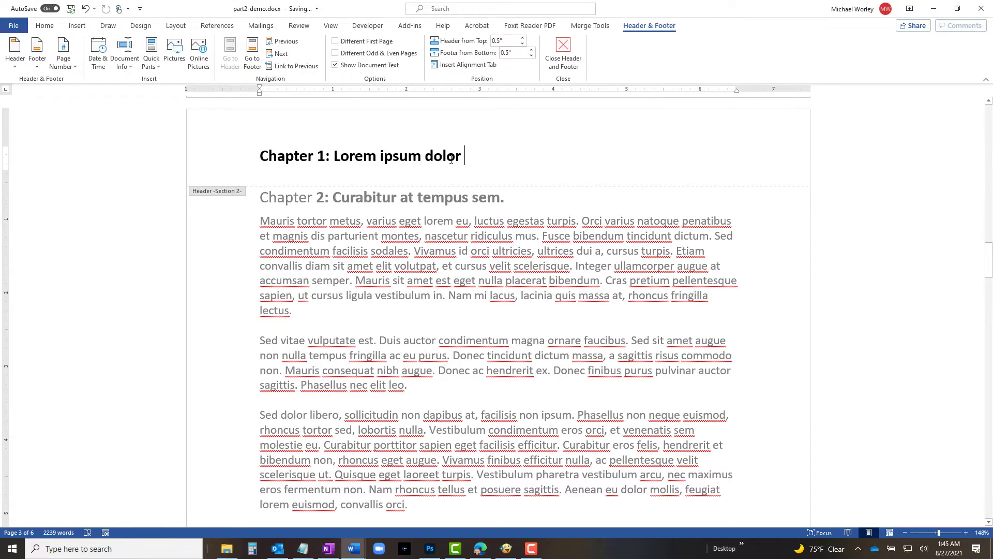
left_click_drag(451, 159, 212, 167)
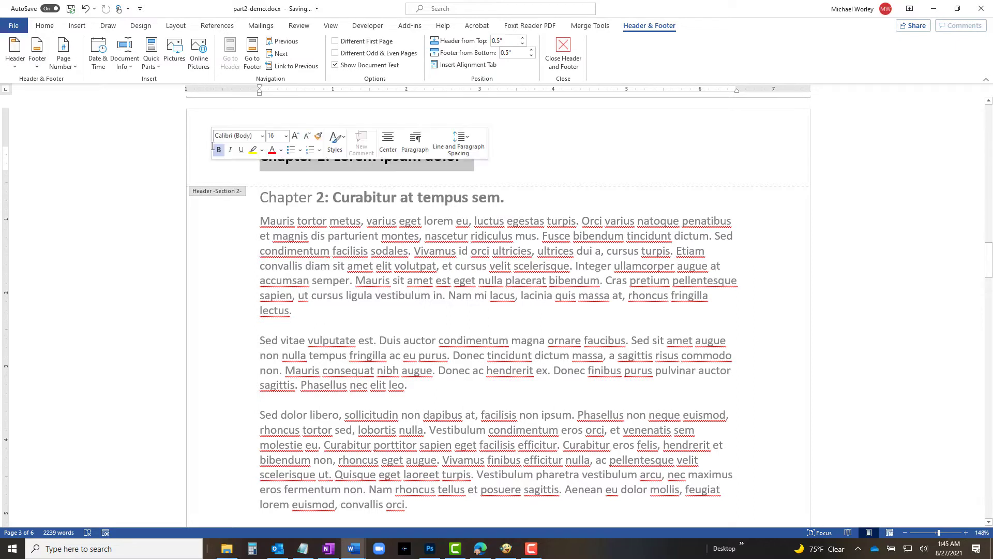
key("Delete")
key("ctrl+v")
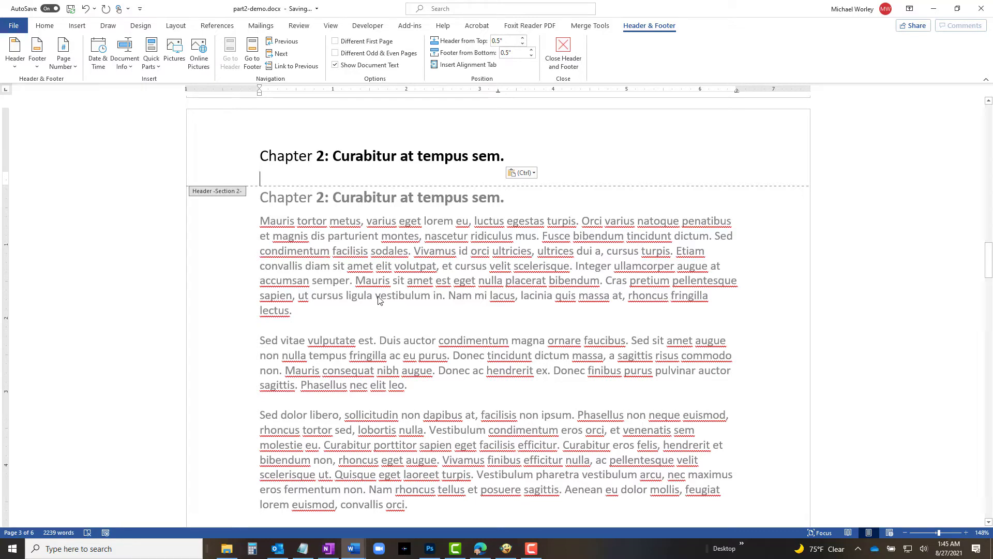
double_click(381, 283)
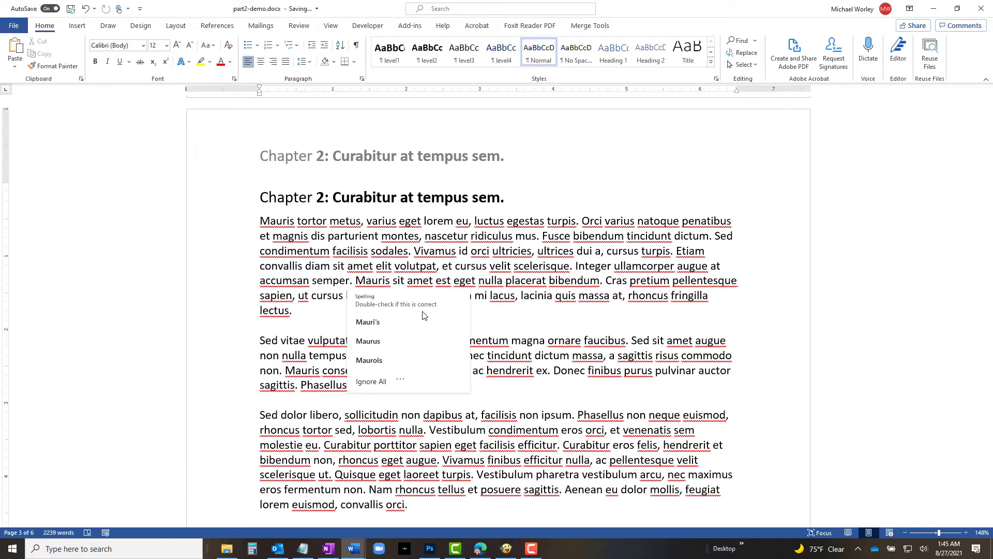
- Add an Accent Bar 2 page number at the bottom of the page in the section 2 footer and leave footer editing
scroll(495, 376, "up", 15)
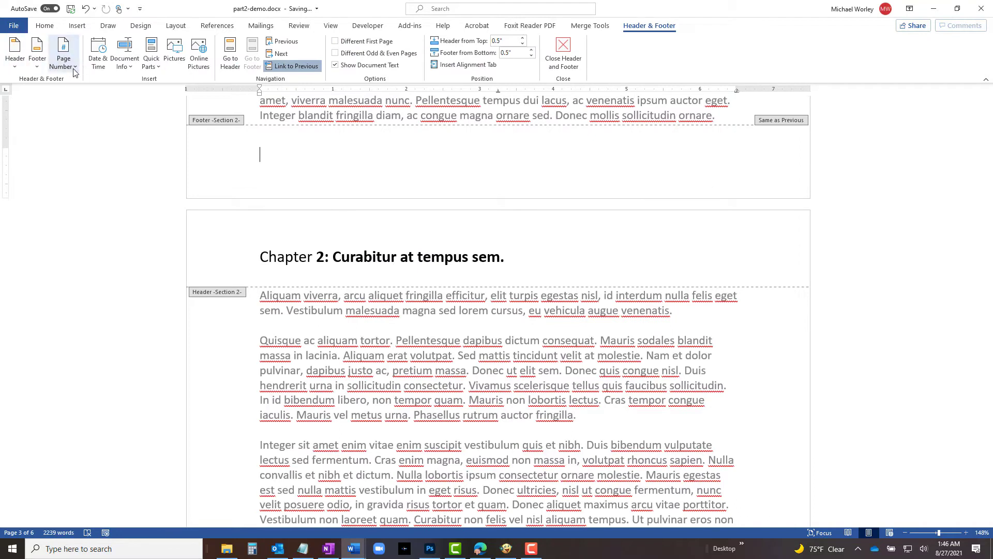
left_click(75, 71)
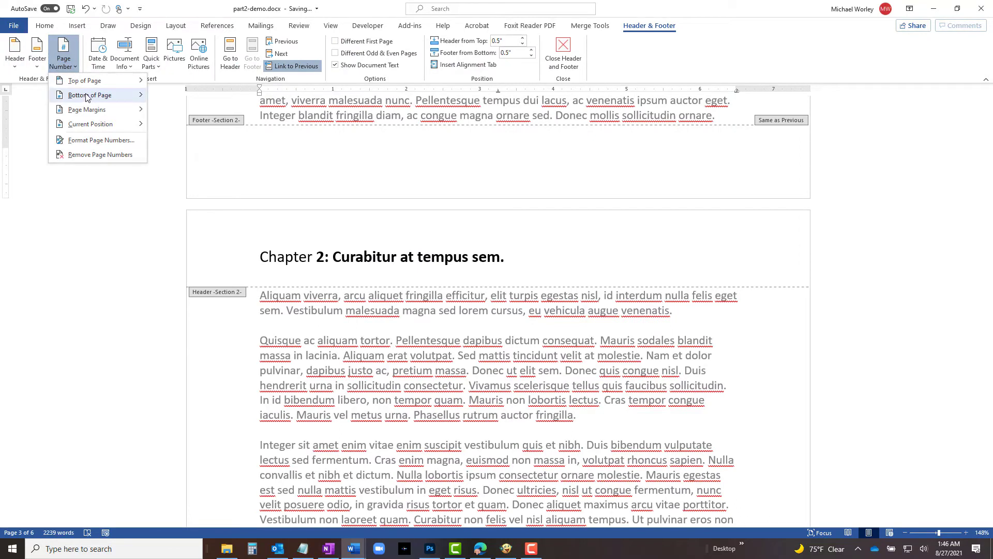
mouse_move(85, 96)
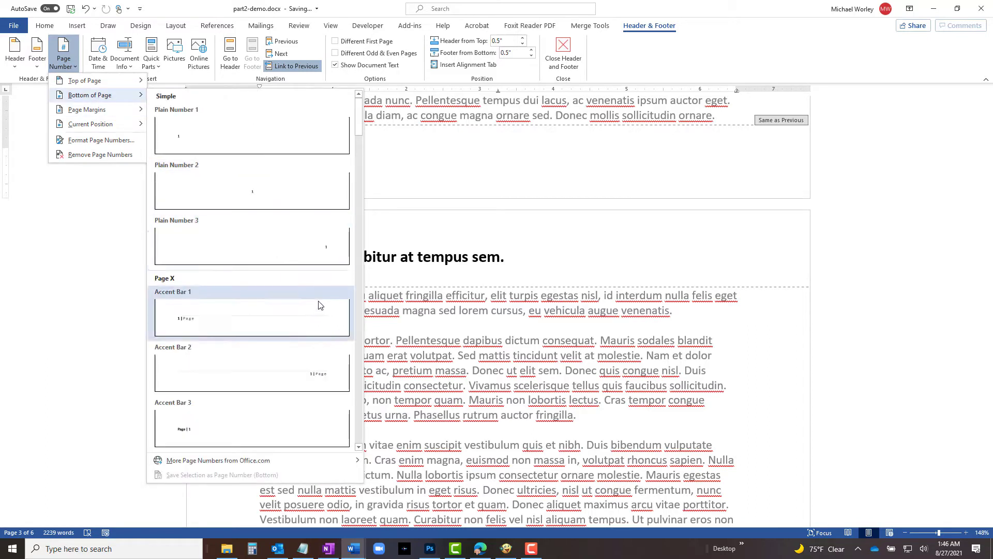
left_click(291, 379)
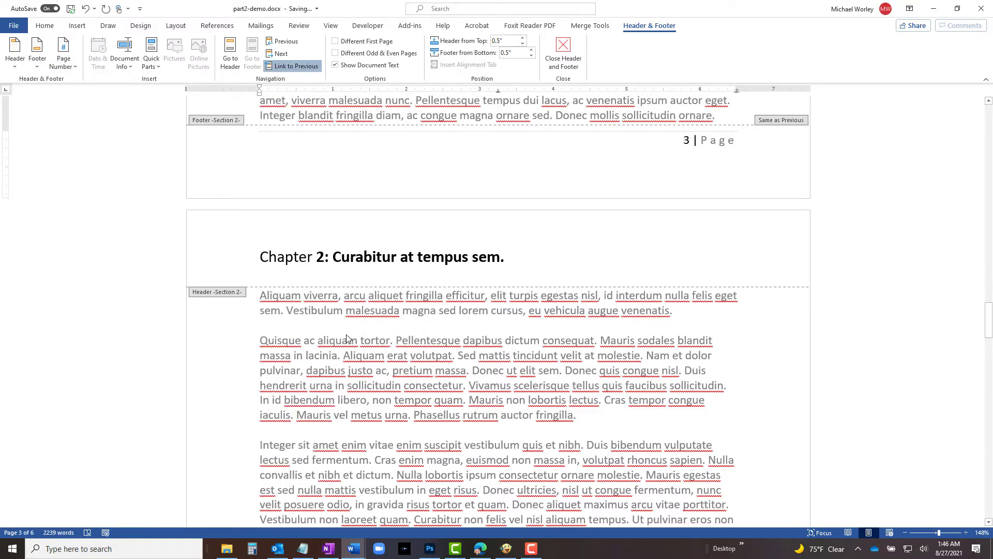
scroll(366, 321, "down", 10)
double_click(365, 320)
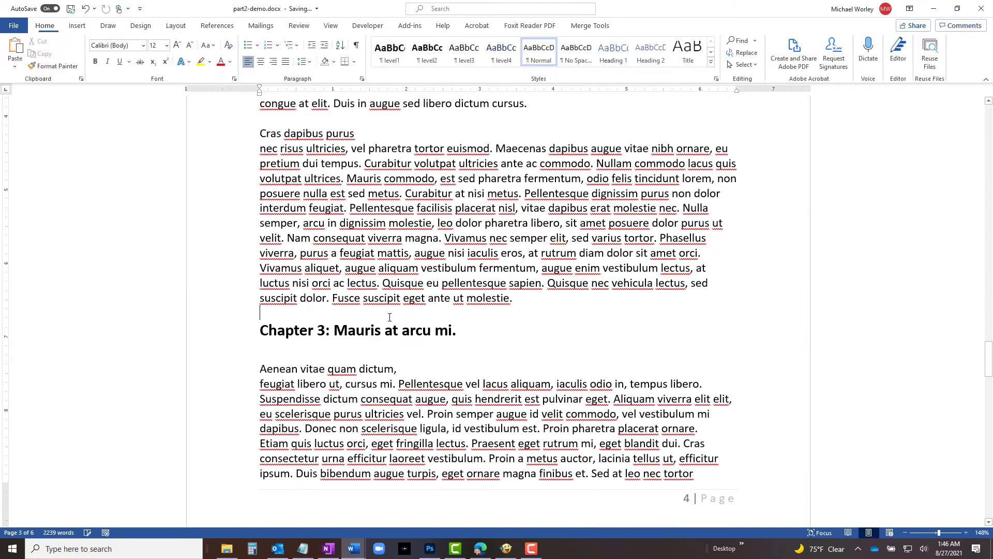
- Copy the body text from "nisi orci ac lectus." to "ante ut molestie." above Chapter 3 into the footer before the page number
left_click_drag(521, 298, 365, 299)
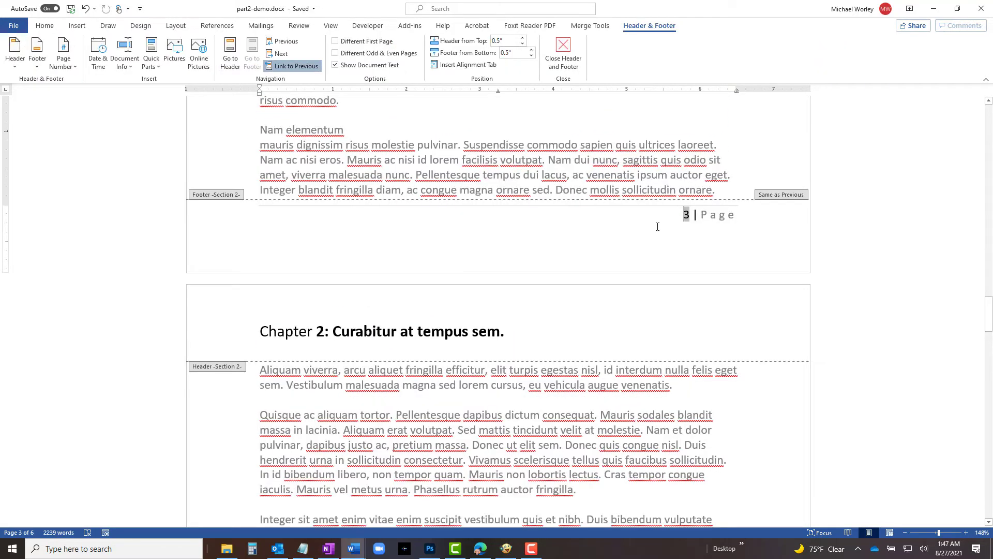
left_click(658, 226)
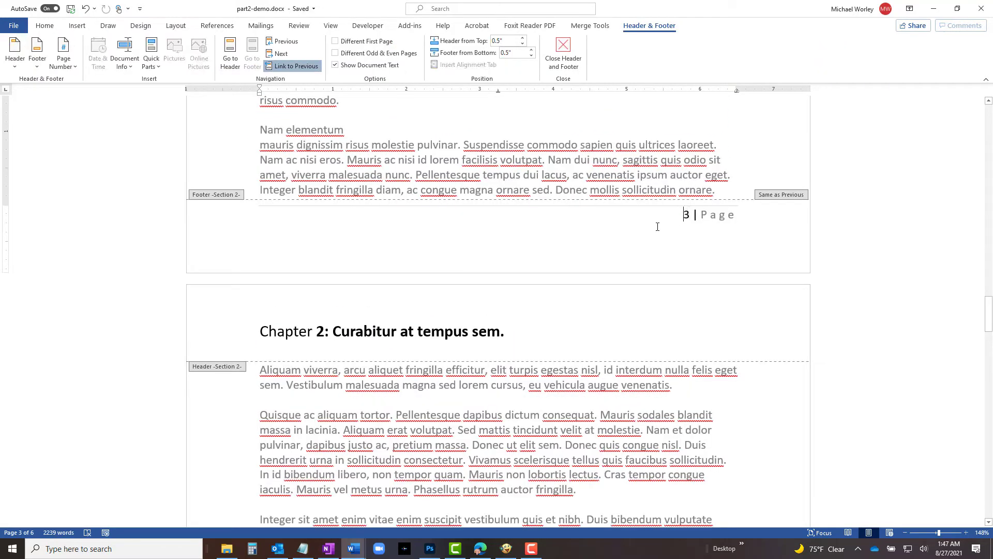
type("nisi orci ac lectus. Quisque eu pellentesque sapien. Quisque nec vehicula lectus, sed suscipit dolor. Fusce suscipit eget ante ut molestie.")
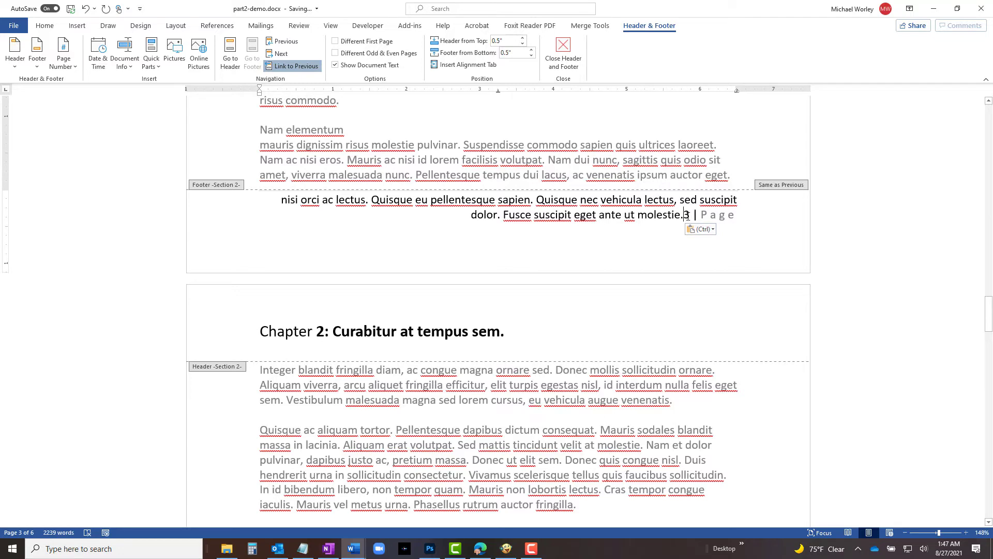
- Insert a right alignment tab relative to the margin between the footer text and the page number, and close footer editing
left_click(472, 65)
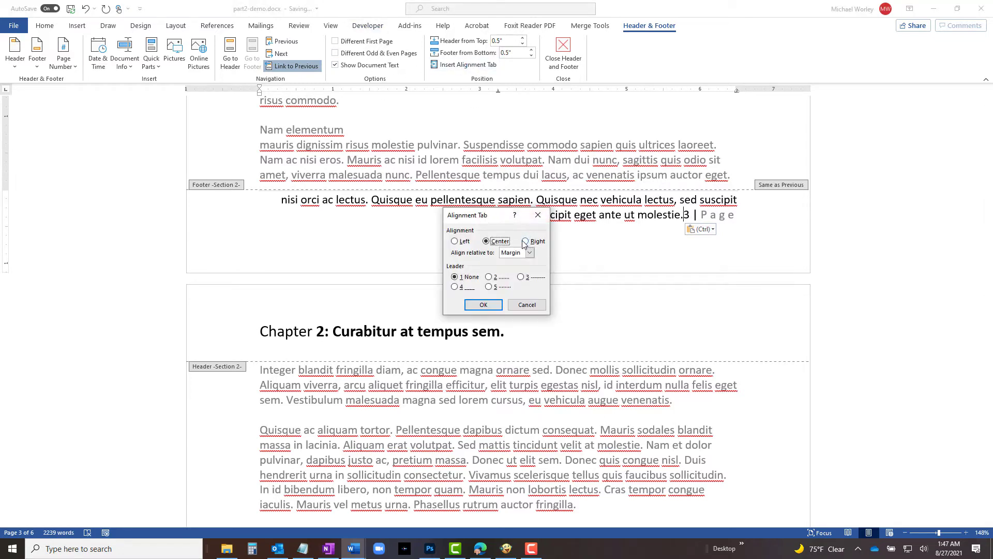
left_click(525, 242)
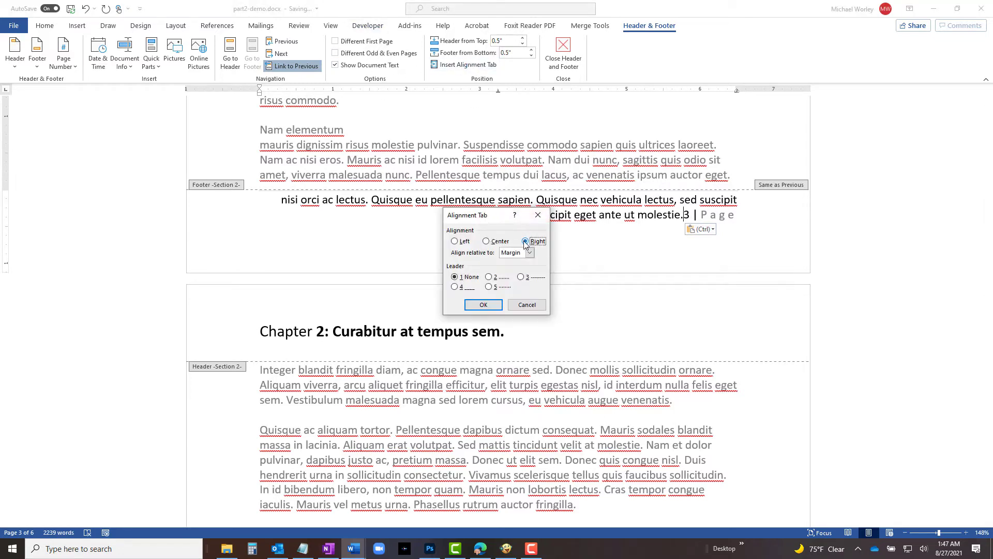
left_click(492, 304)
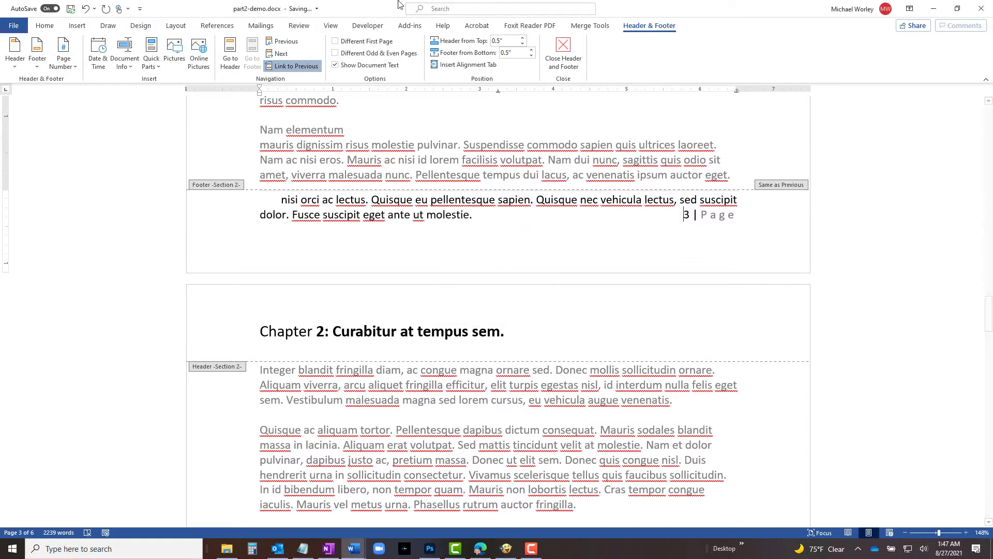
left_click(563, 52)
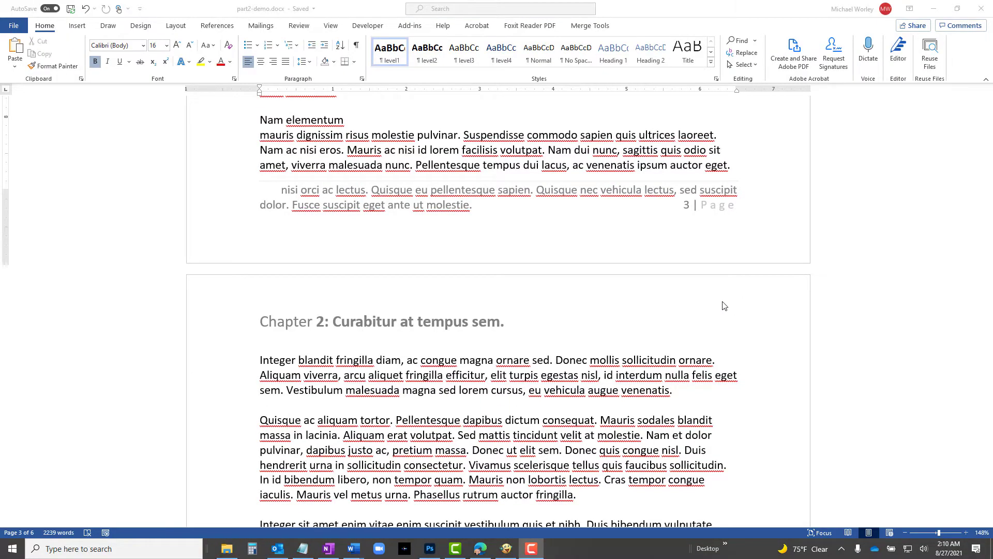
scroll(582, 257, "up", 8)
scroll(582, 258, "up", 10)
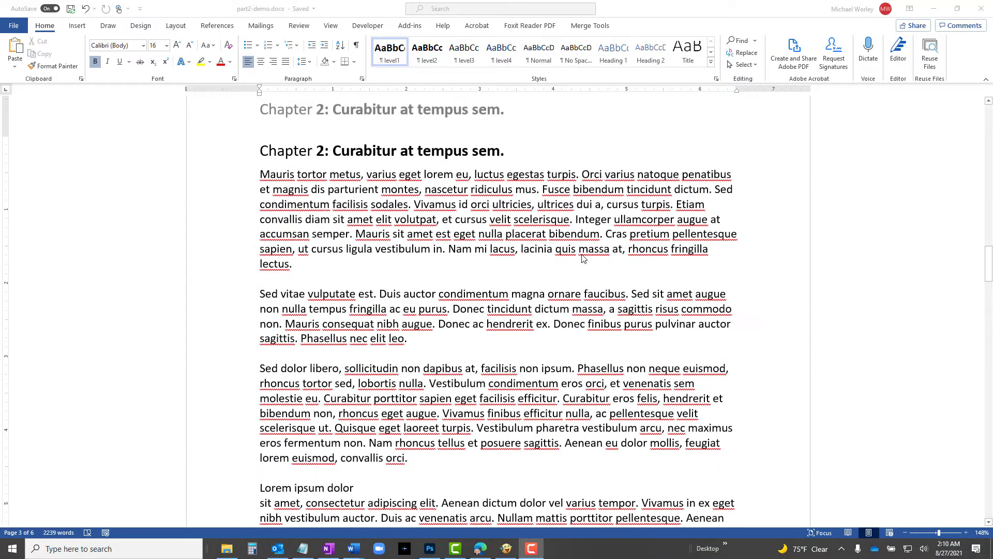
scroll(584, 258, "down", 5)
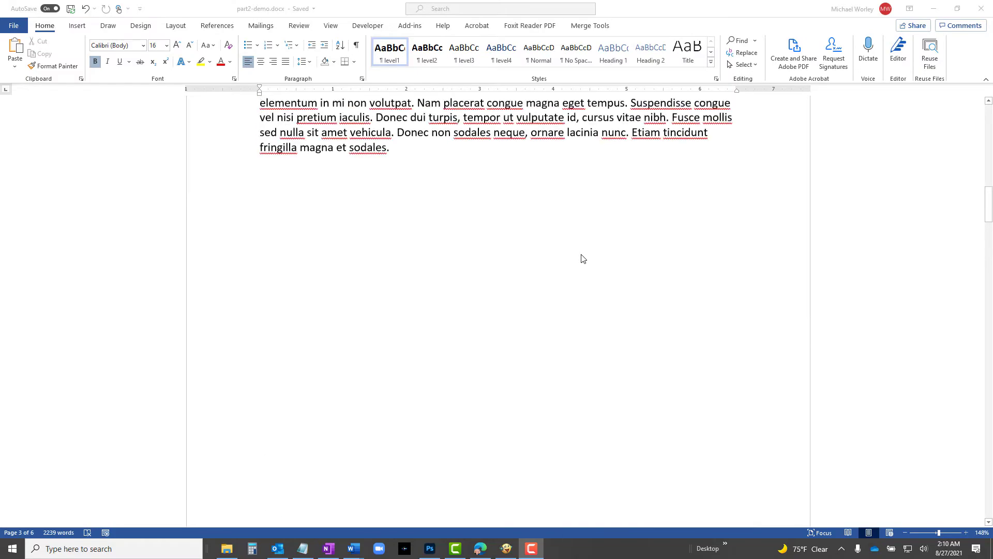
- Check the footer text and page numbers on consecutive pages, and inspect the section 2 footer's link to the previous section
scroll(582, 262, "up", 4)
scroll(580, 266, "down", 4)
scroll(578, 269, "down", 8)
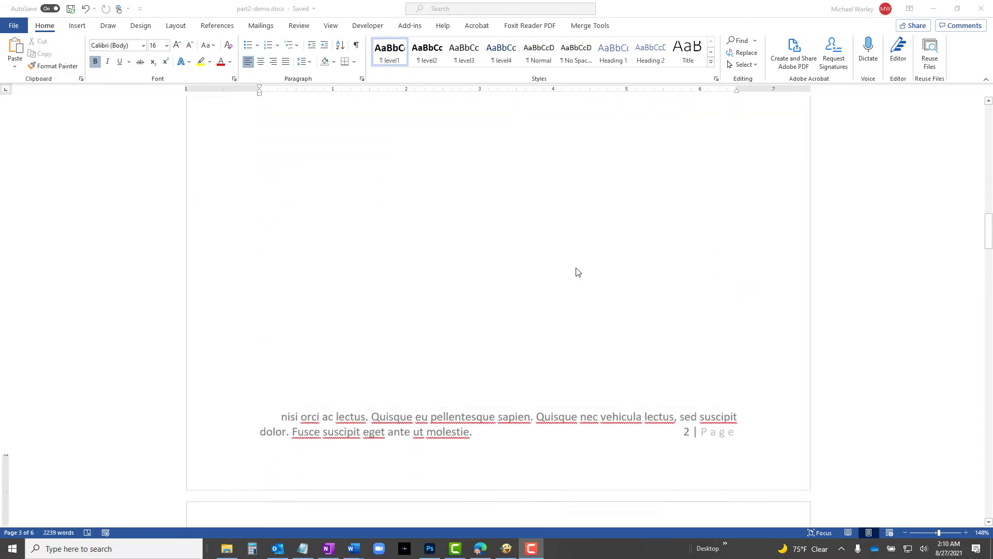
scroll(576, 271, "down", 8)
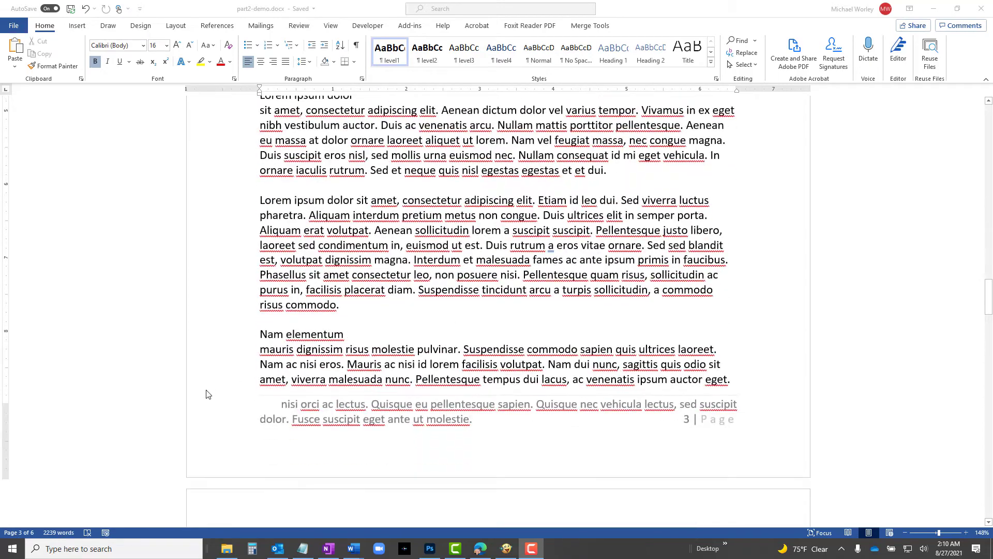
triple_click(287, 406)
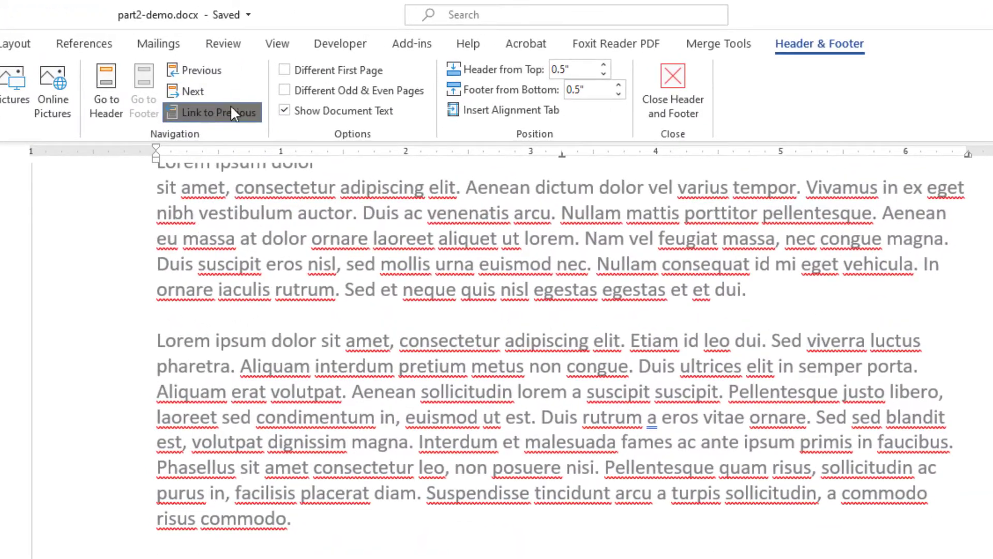
scroll(497, 352, "up", 14)
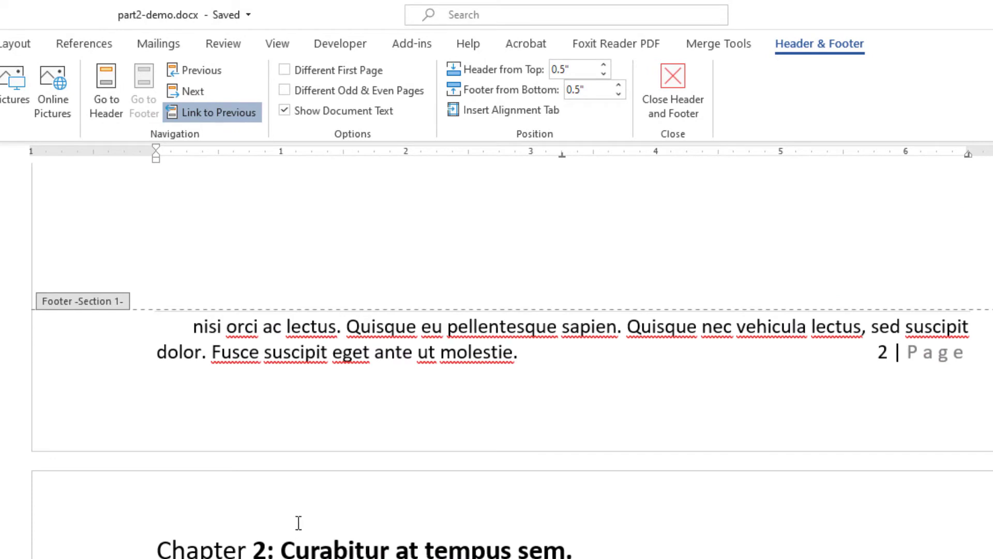
left_click(298, 524)
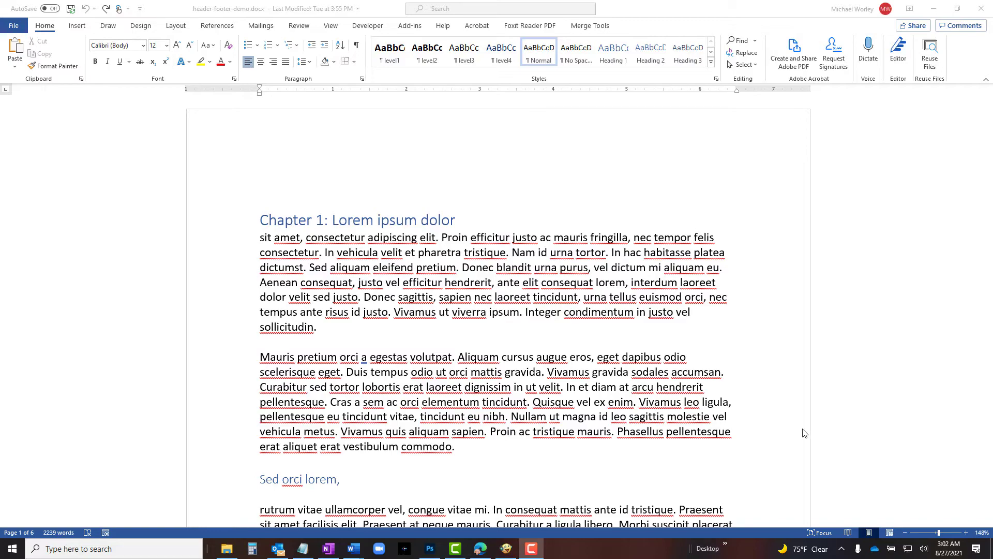
- Examine the chapter headings and subheadings throughout header-footer-demo.docx, from Chapter 1 to the end of Chapter 4 and back
scroll(771, 203, "down", 7)
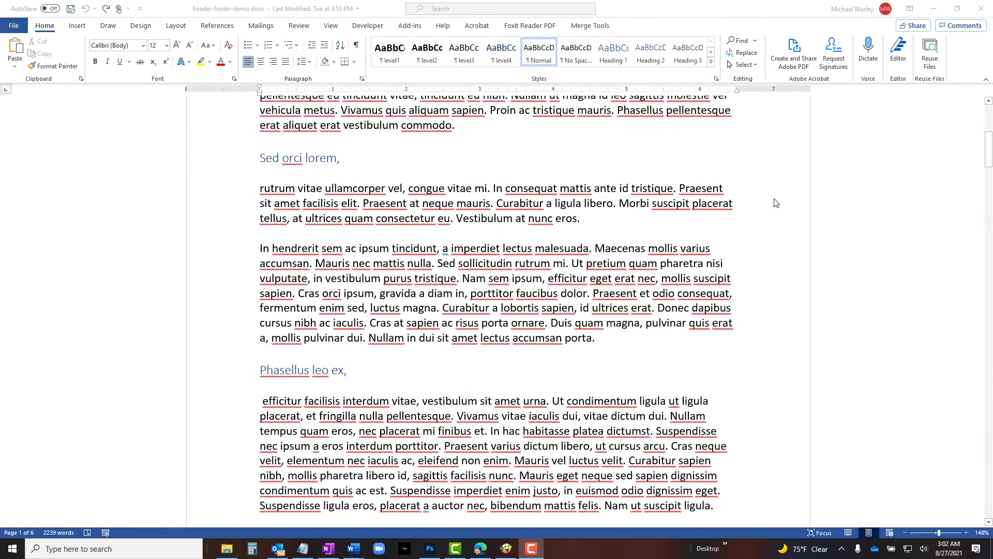
scroll(776, 201, "down", 4)
scroll(776, 202, "down", 10)
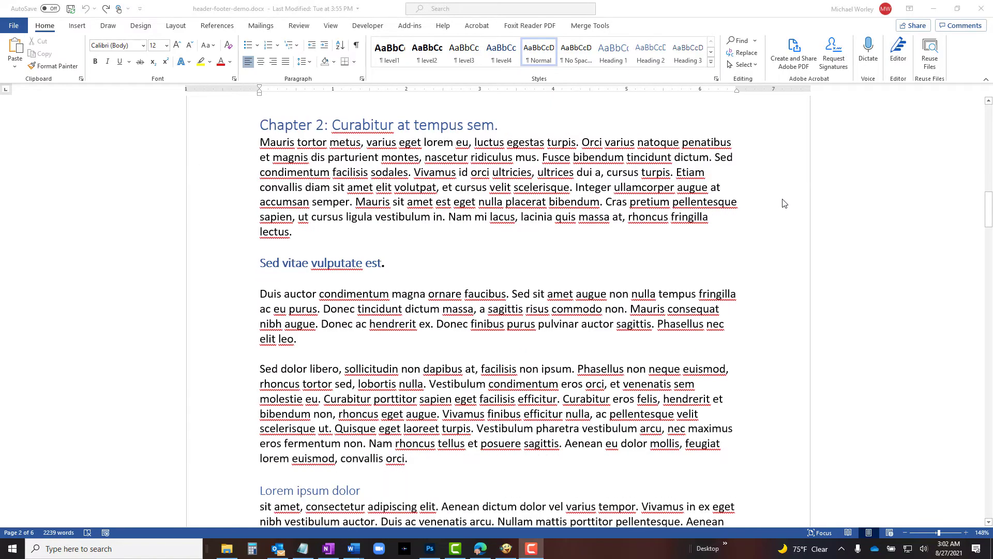
scroll(784, 204, "down", 14)
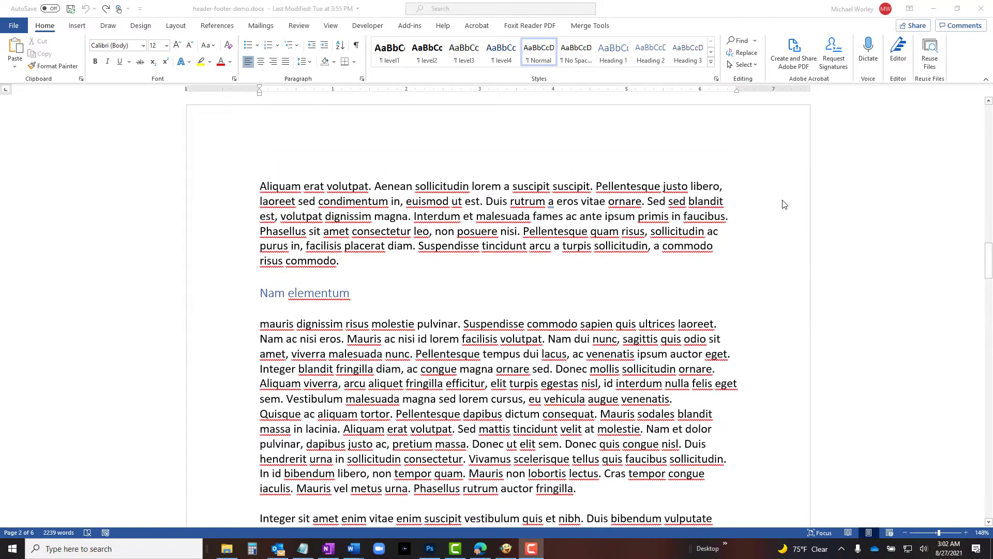
scroll(783, 204, "down", 15)
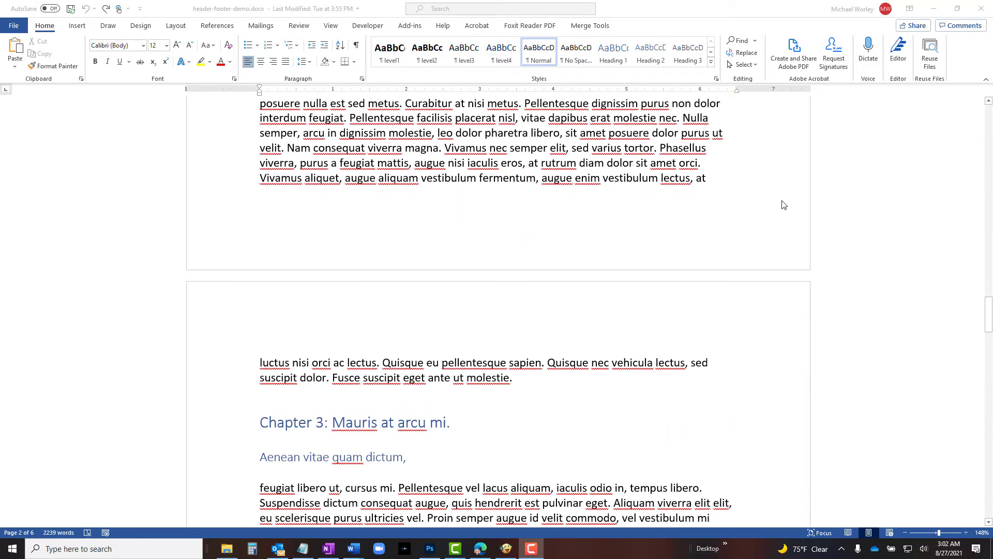
scroll(784, 205, "down", 4)
scroll(784, 205, "down", 3)
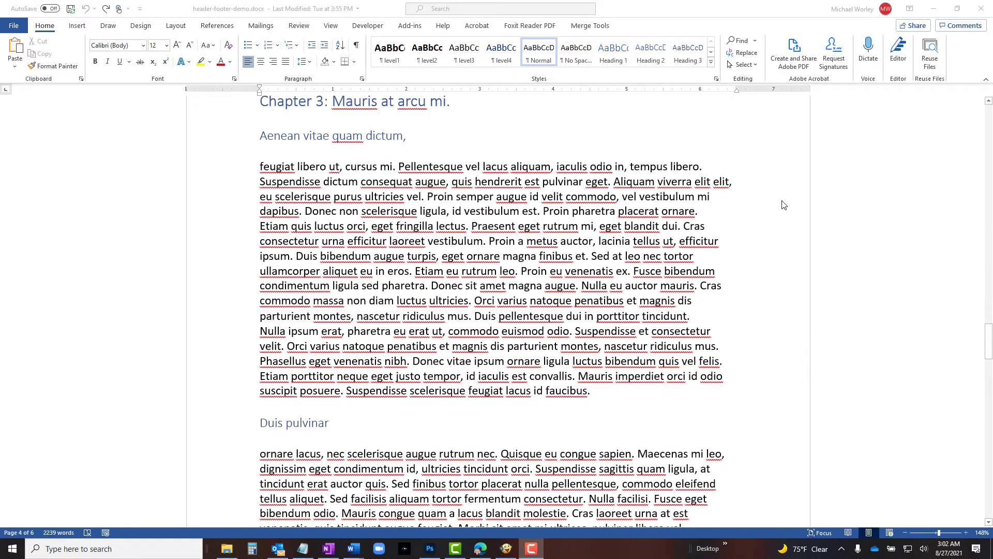
scroll(784, 204, "down", 15)
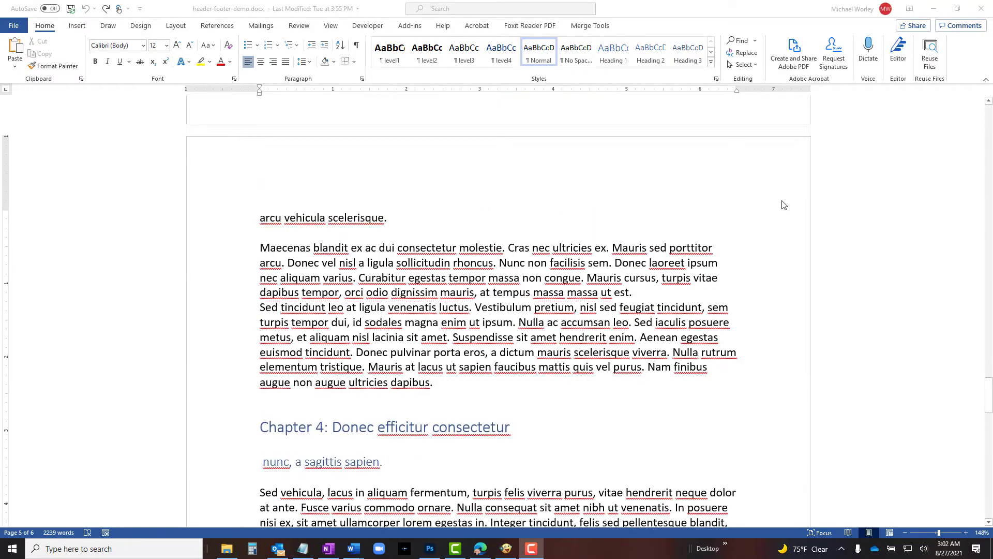
scroll(784, 204, "down", 2)
scroll(784, 205, "down", 4)
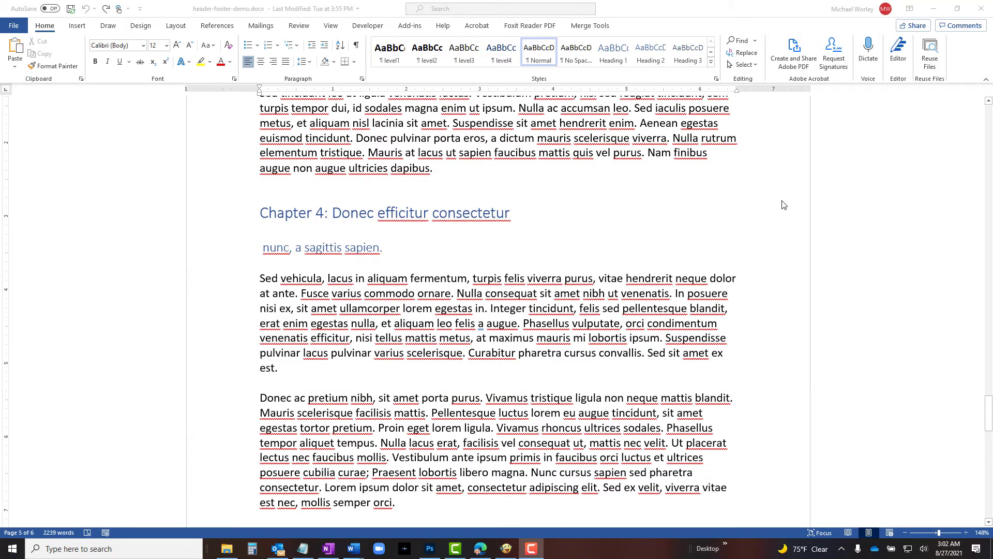
scroll(784, 205, "down", 10)
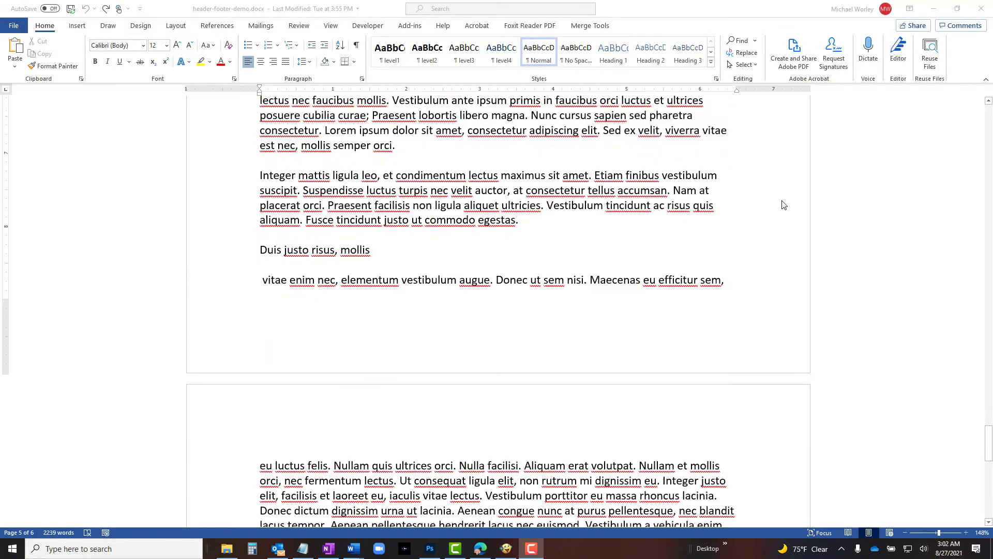
scroll(784, 204, "down", 10)
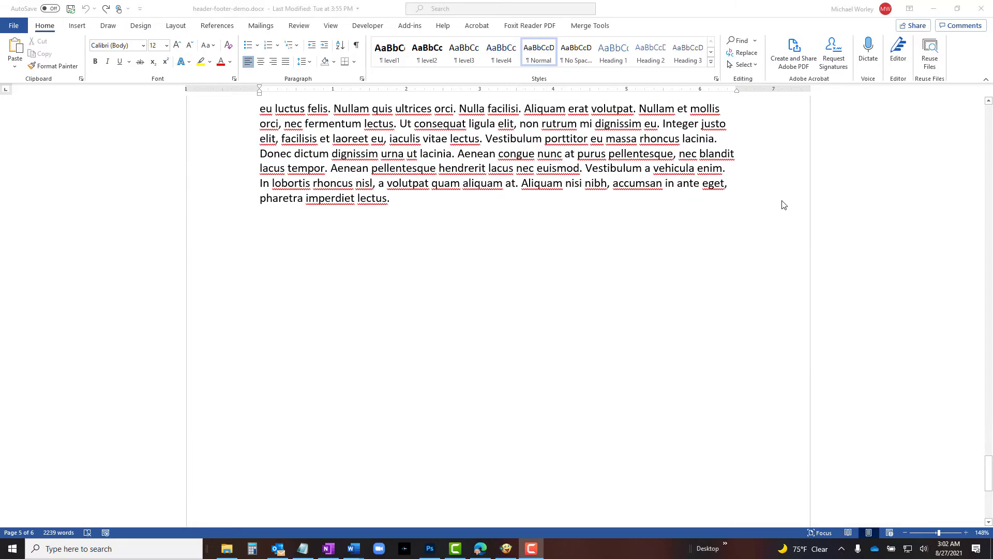
scroll(784, 205, "up", 9)
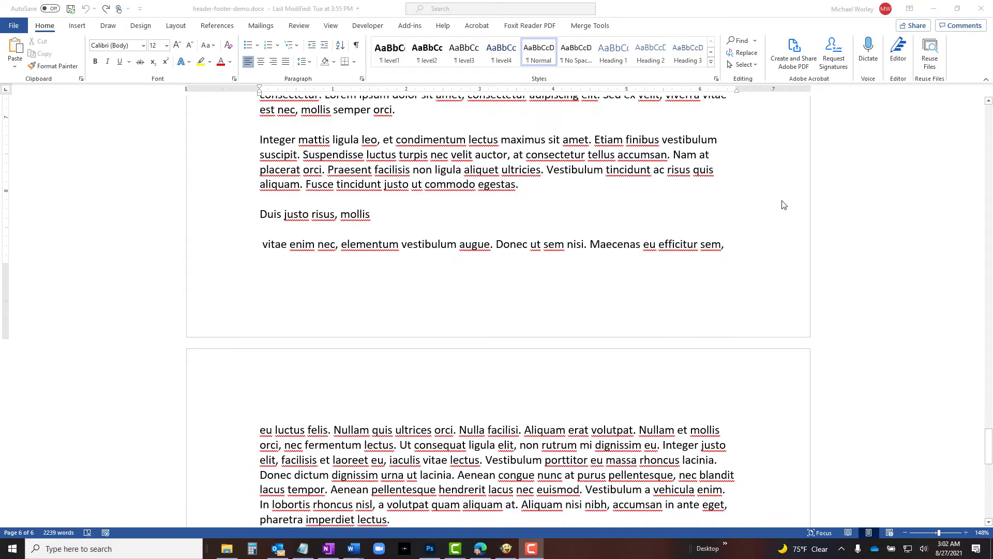
scroll(784, 205, "up", 15)
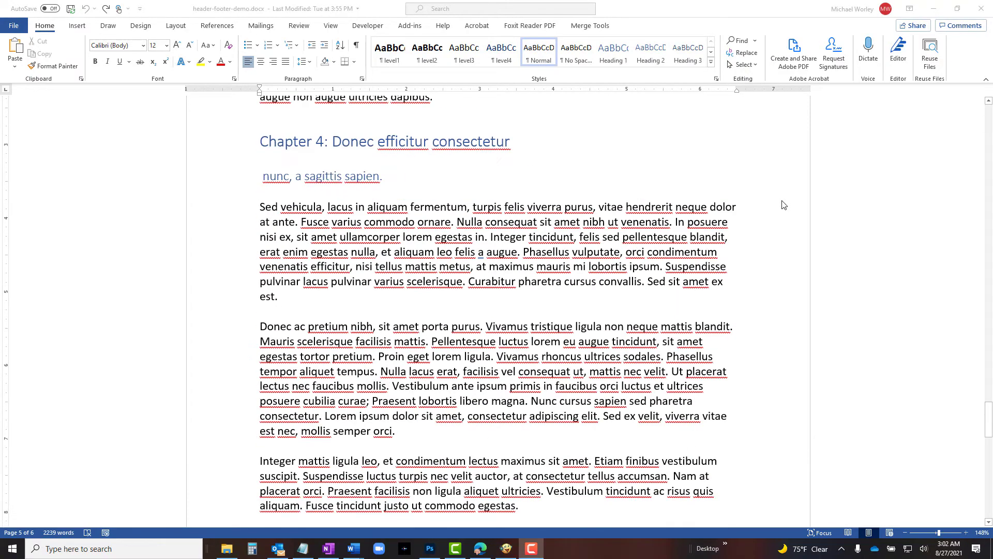
scroll(784, 205, "up", 12)
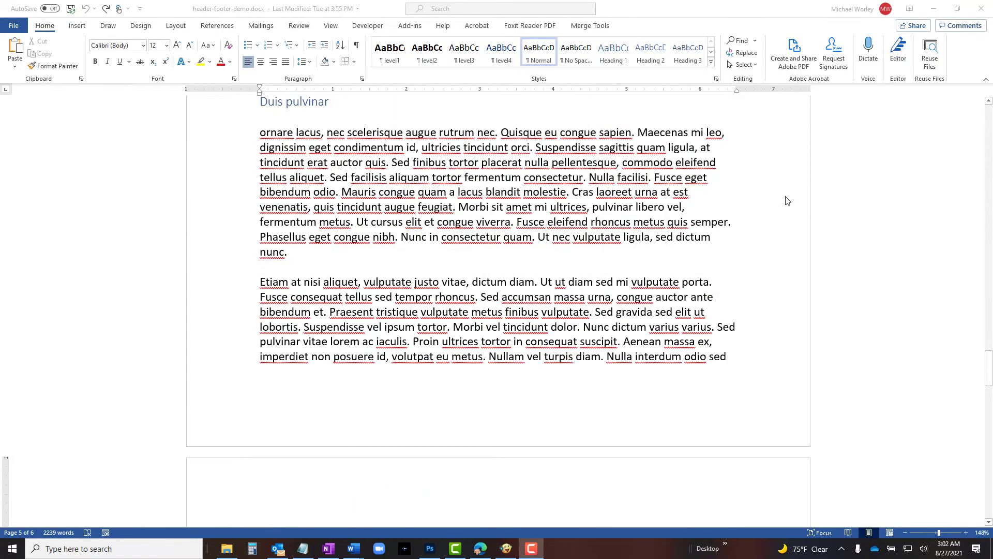
scroll(786, 200, "up", 20)
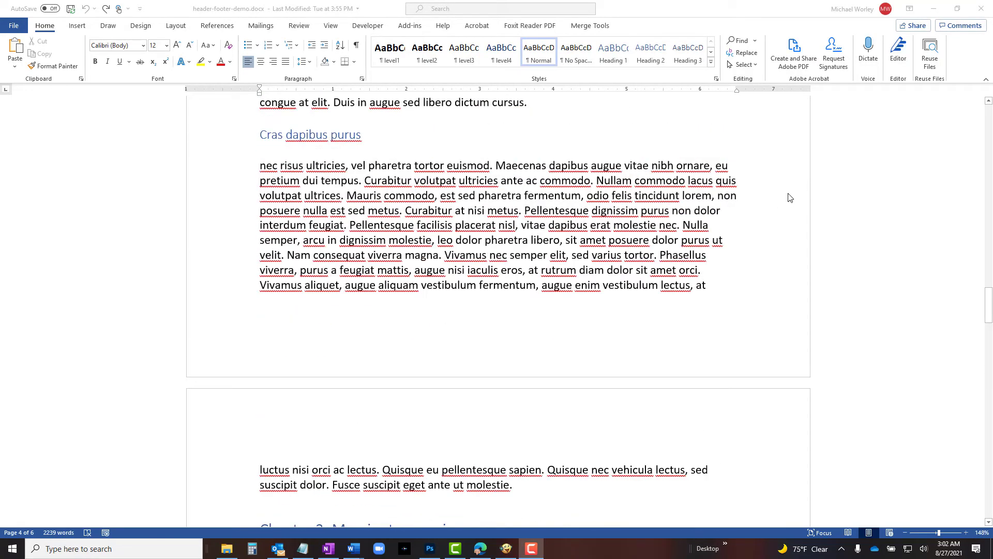
scroll(790, 197, "up", 20)
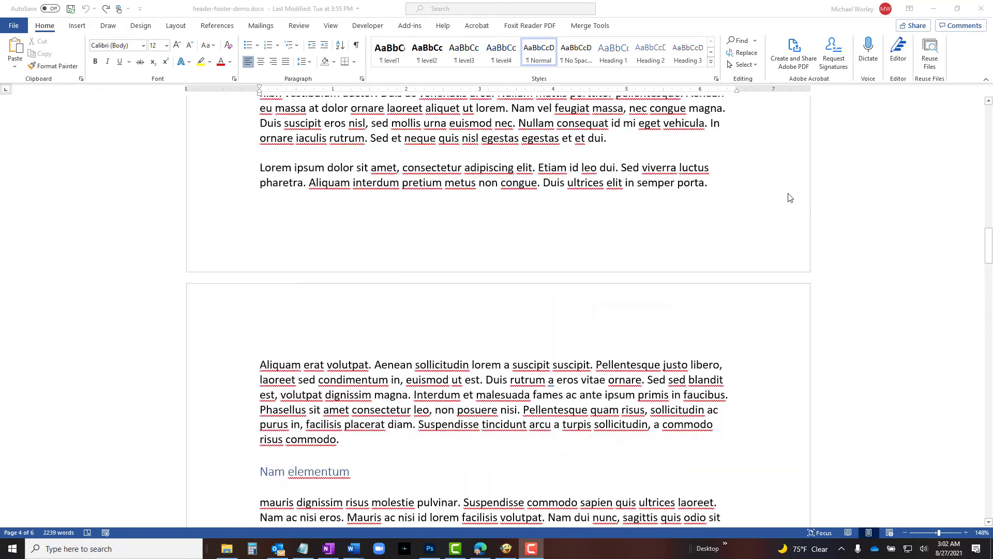
scroll(790, 197, "up", 20)
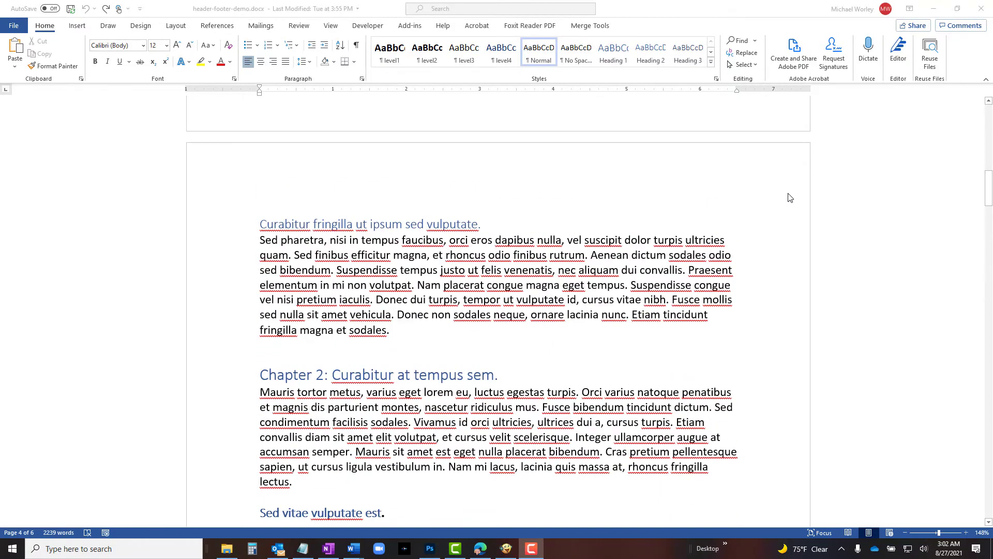
scroll(790, 198, "up", 20)
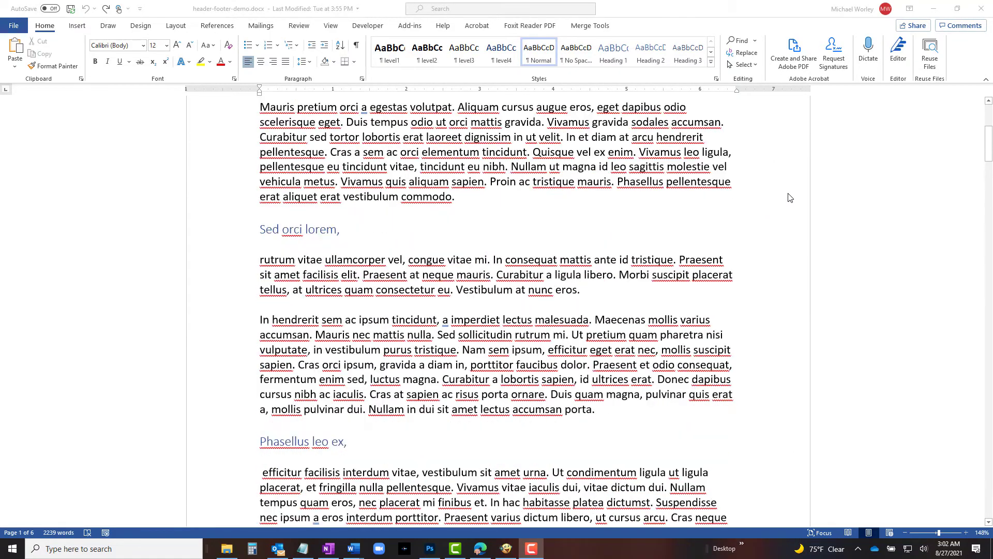
scroll(790, 197, "up", 3)
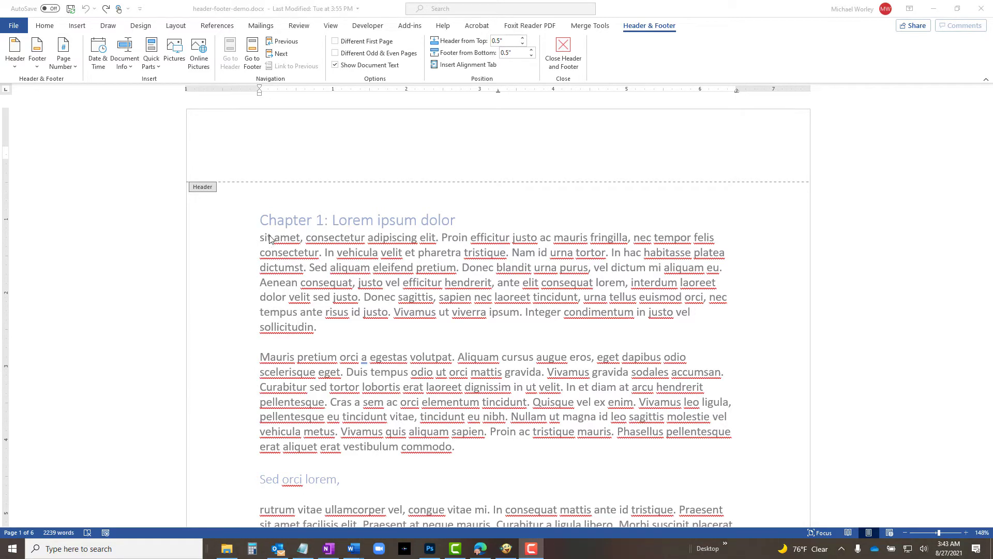
- Insert a StyleRef field based on the Heading 1 style into the page header above Chapter 1
left_click(157, 71)
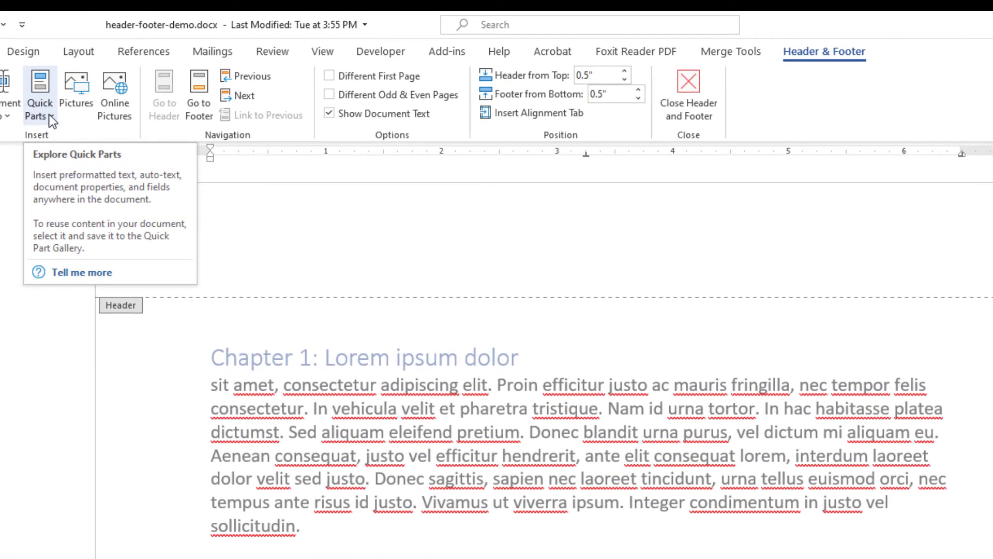
left_click(52, 120)
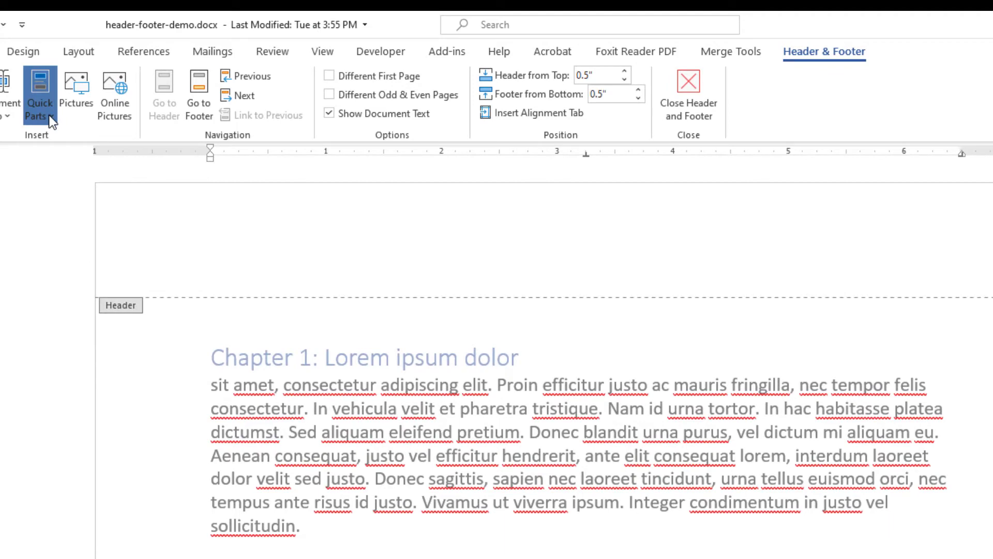
left_click(51, 121)
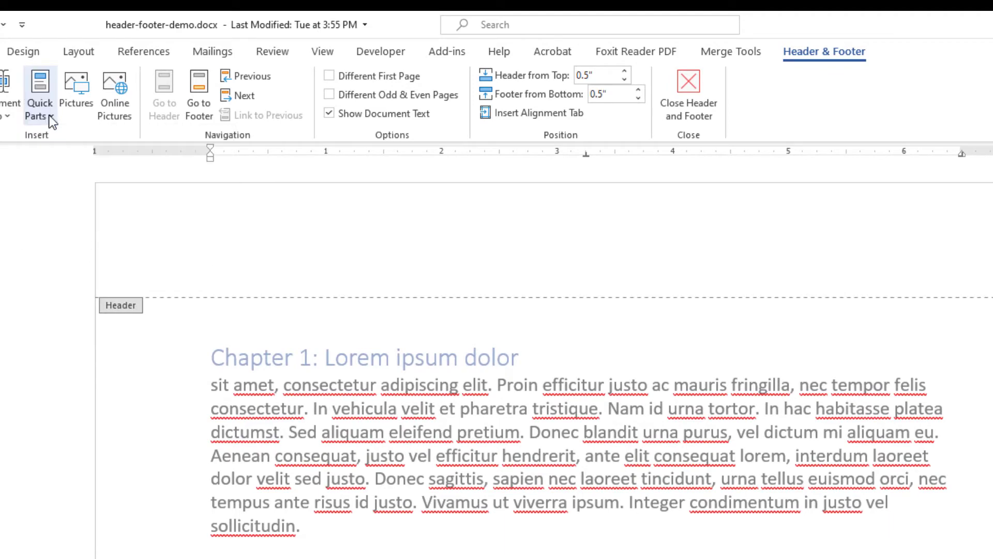
left_click(52, 120)
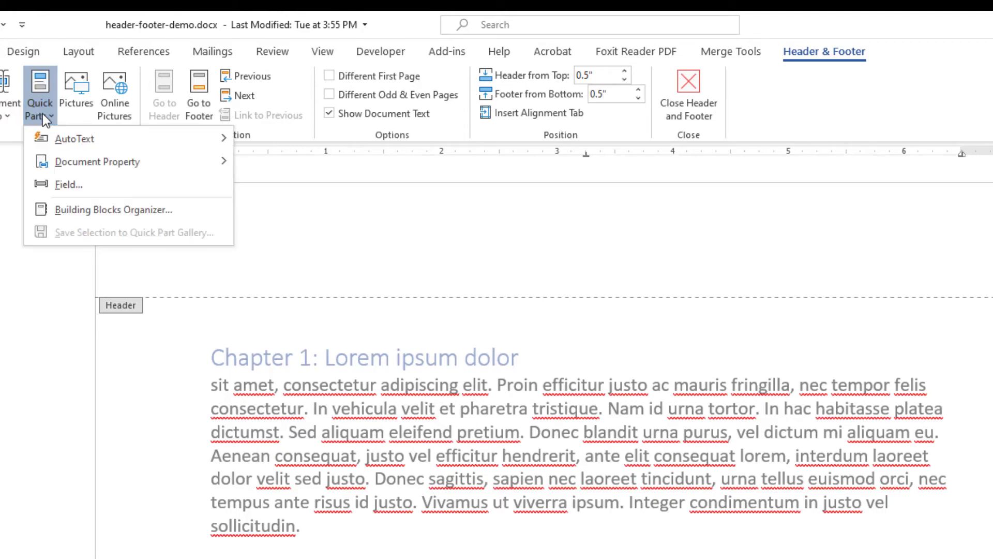
left_click(61, 189)
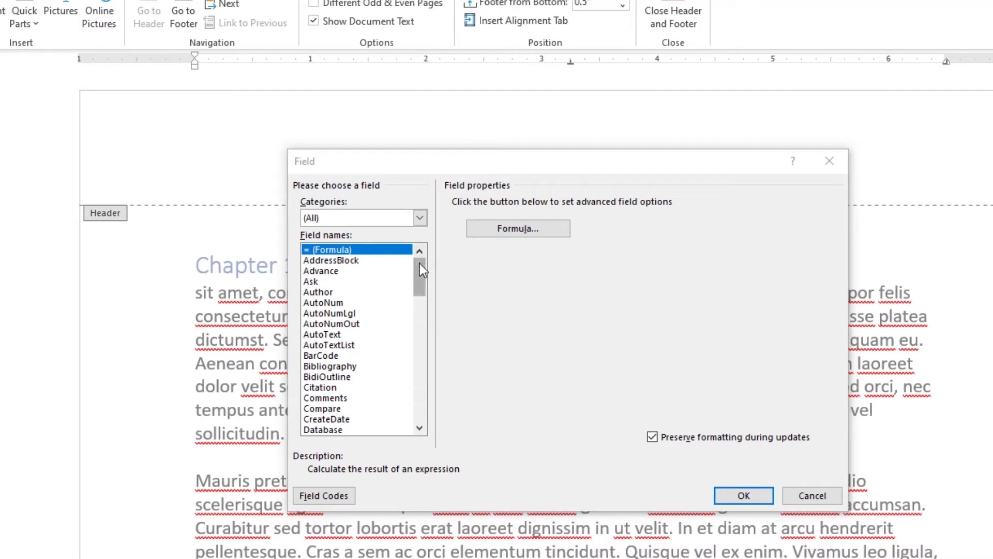
left_click_drag(420, 263, 417, 401)
left_click(419, 301)
left_click(320, 325)
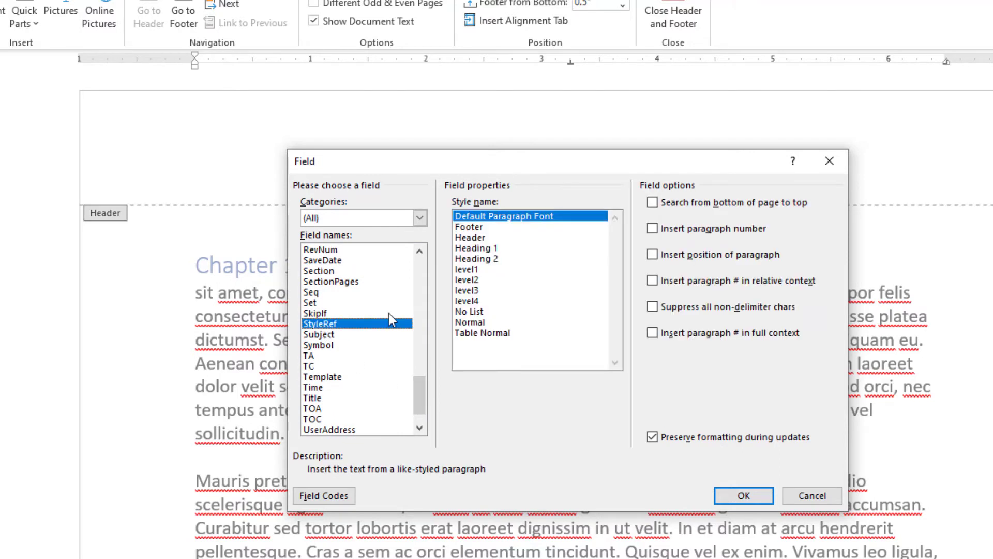
left_click(489, 249)
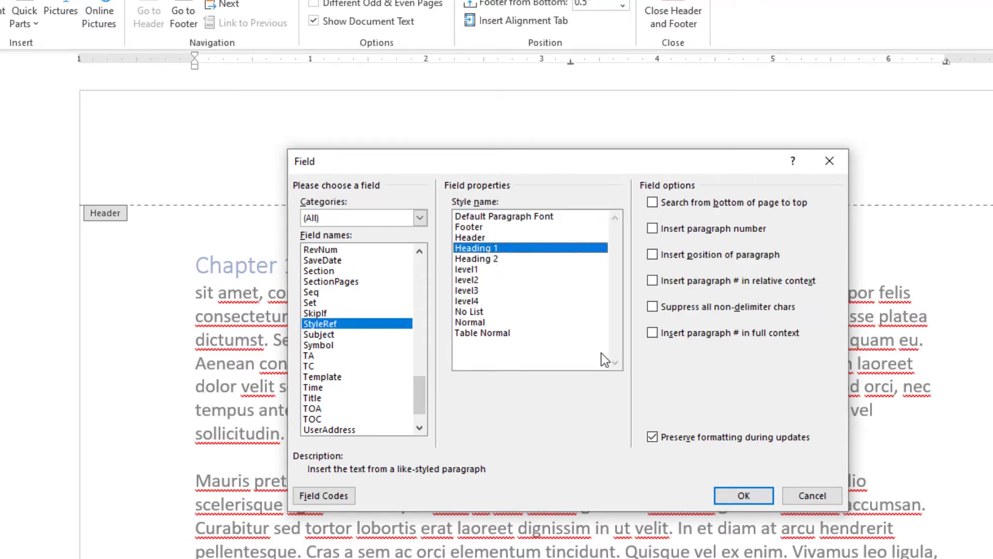
left_click(741, 504)
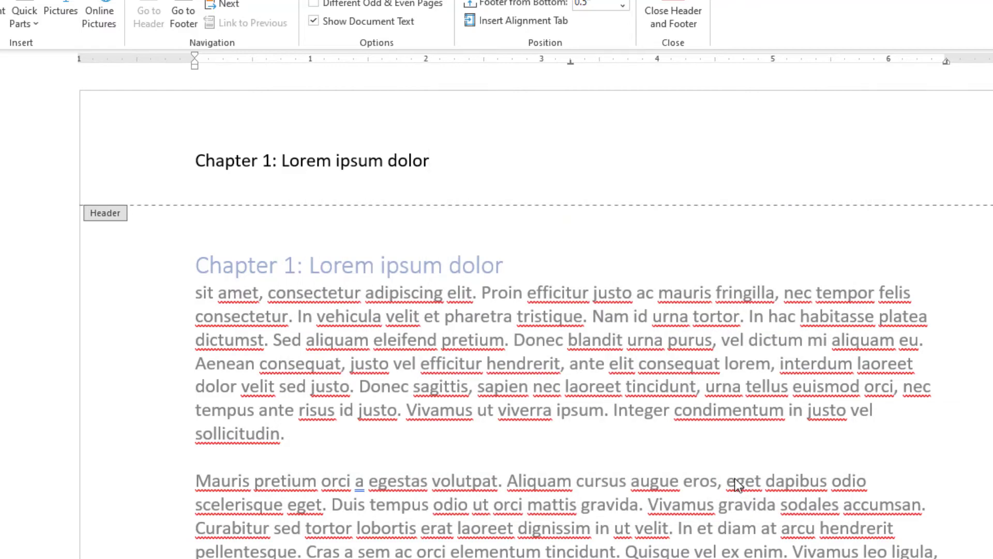
- Compare the header text on the first few pages with the chapter headings in the body
scroll(896, 331, "down", 20)
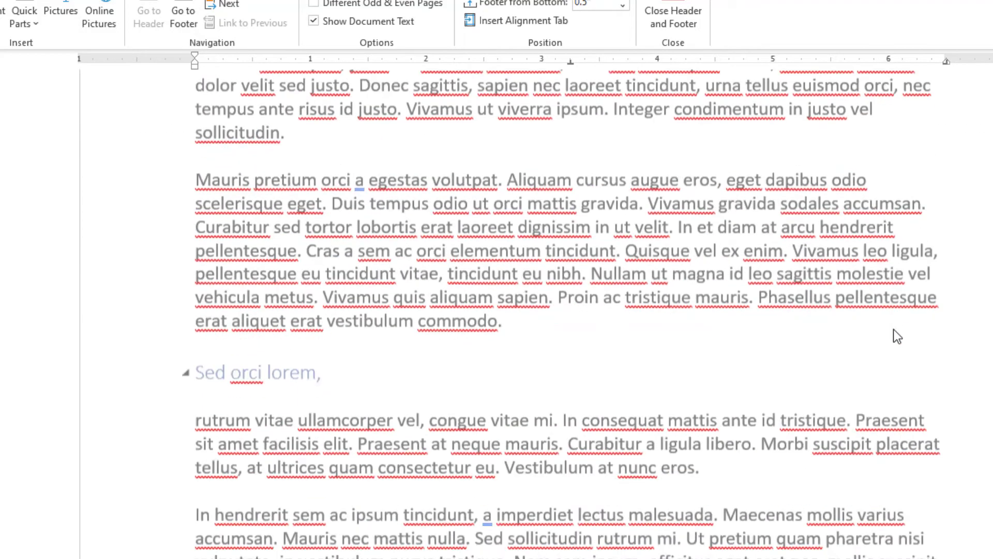
scroll(898, 327, "down", 15)
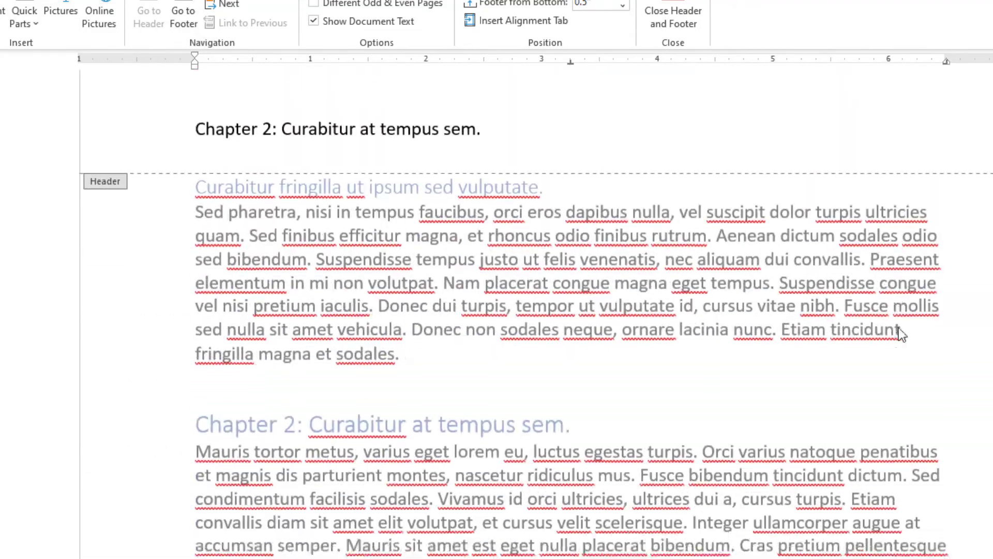
scroll(901, 327, "down", 3)
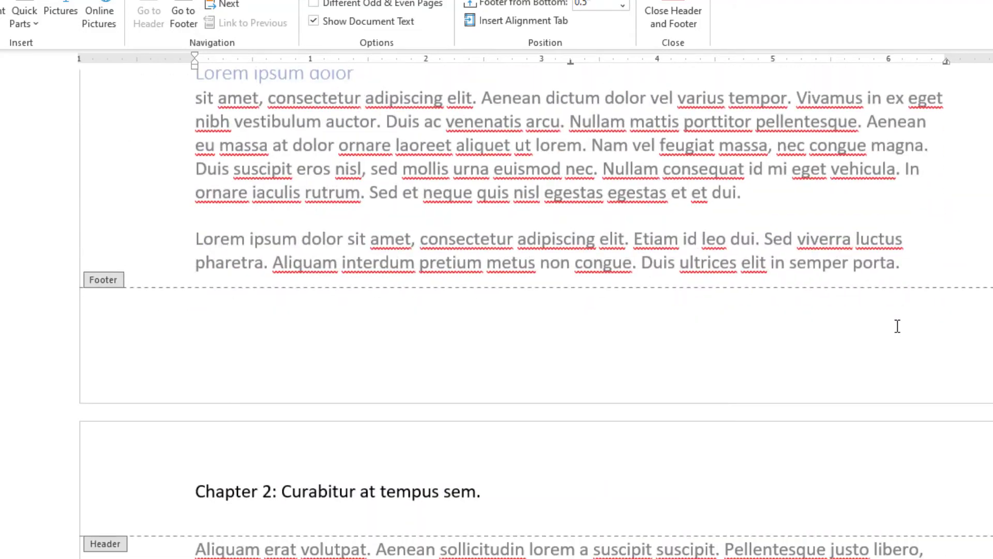
scroll(898, 328, "up", 10)
scroll(897, 326, "up", 6)
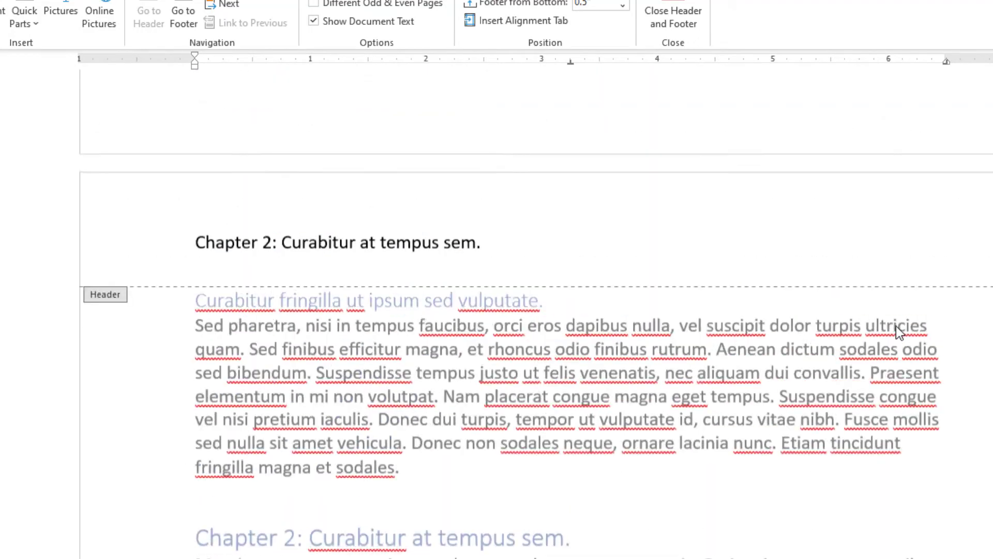
scroll(896, 326, "up", 20)
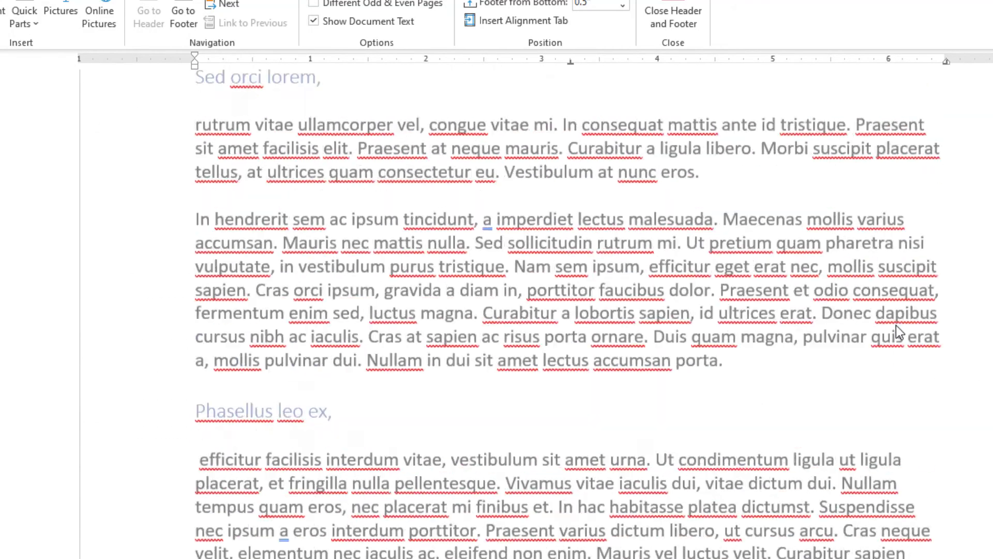
- Insert a right alignment tab relative to the margin after the chapter title in the page header, with no leader
scroll(897, 325, "up", 3)
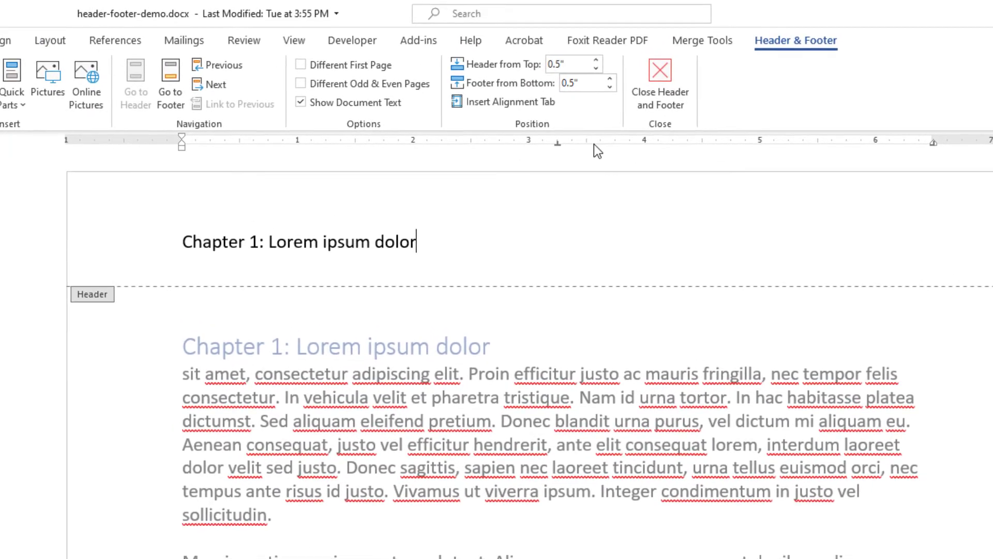
left_click(531, 103)
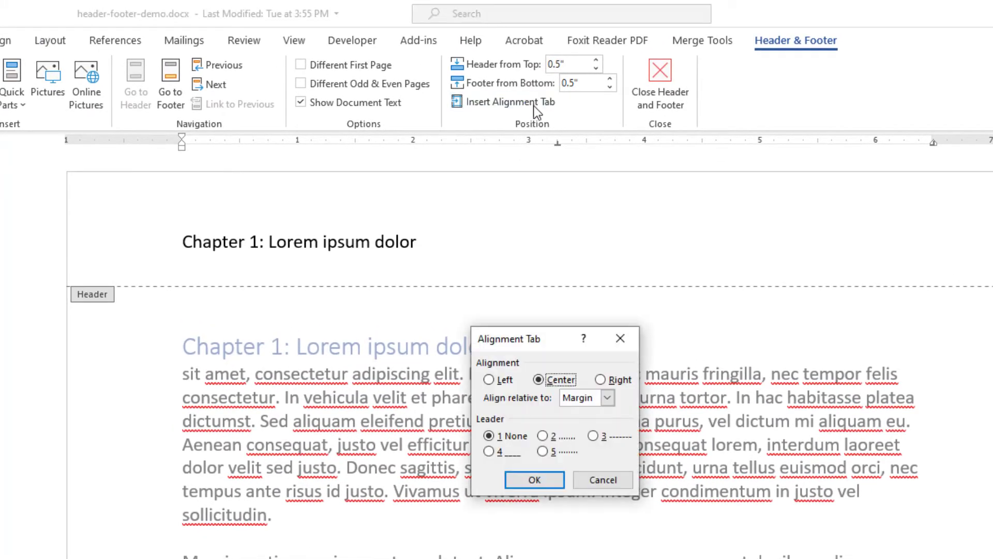
left_click(602, 380)
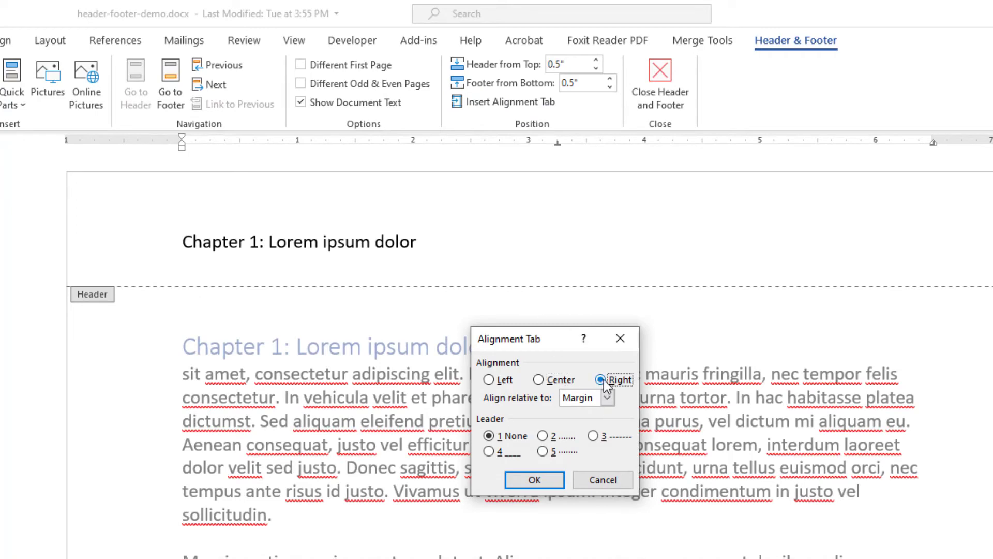
left_click(535, 477)
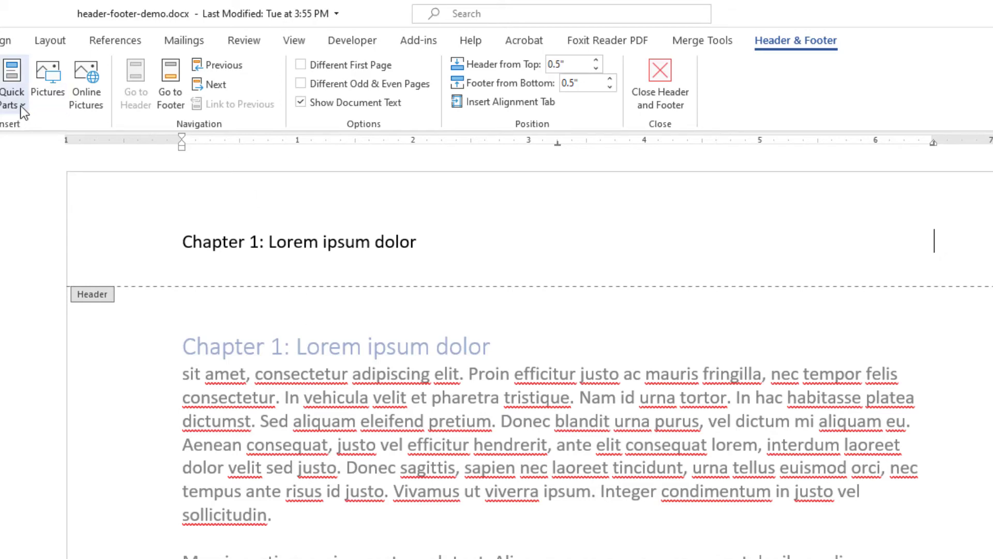
- Insert a StyleRef field based on the Heading 2 style at the right-aligned tab position of the header
left_click(21, 106)
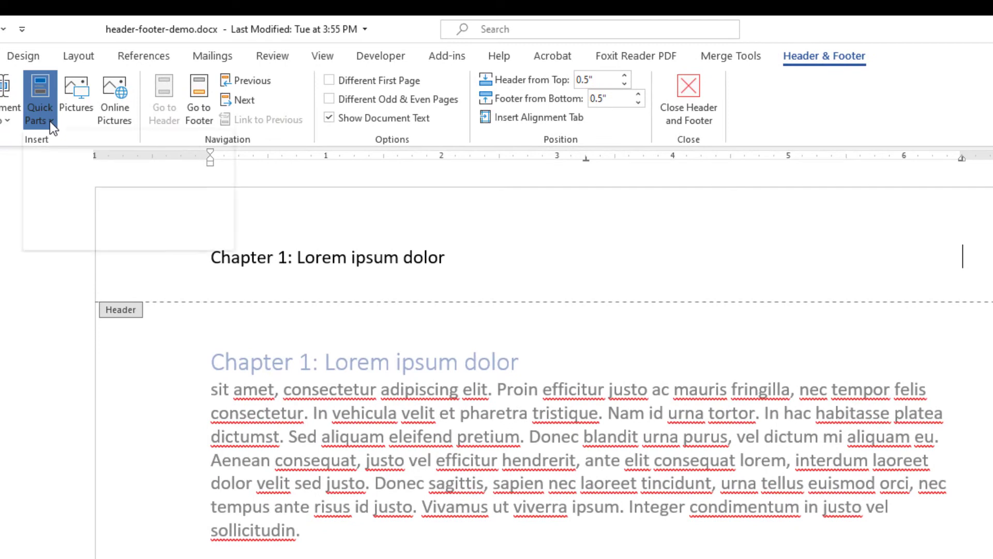
left_click(67, 190)
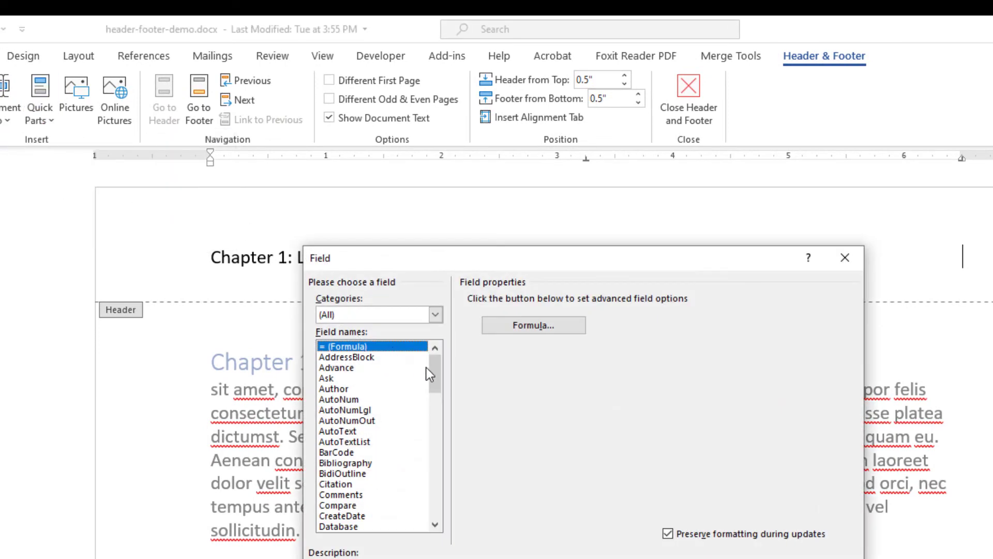
left_click_drag(433, 374, 443, 477)
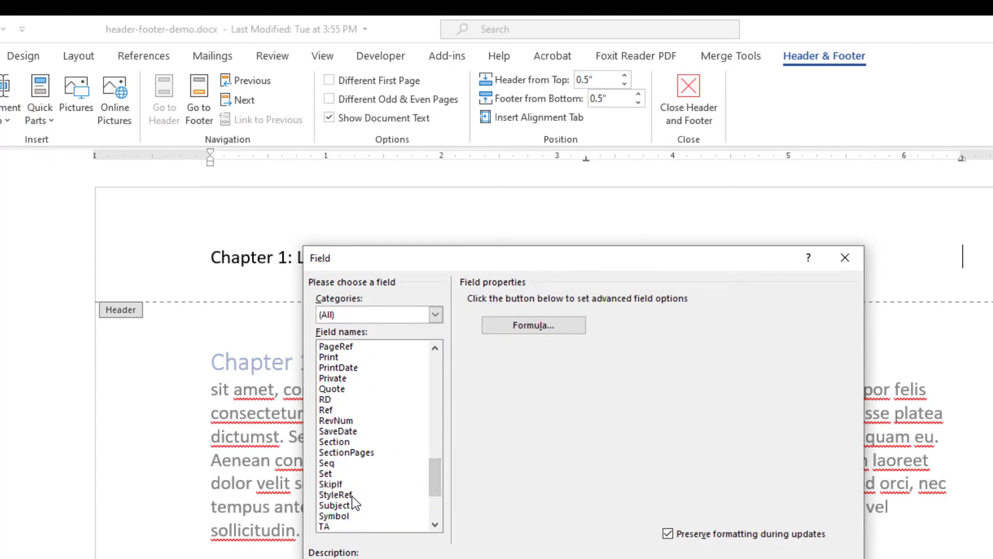
left_click(353, 494)
left_click(502, 357)
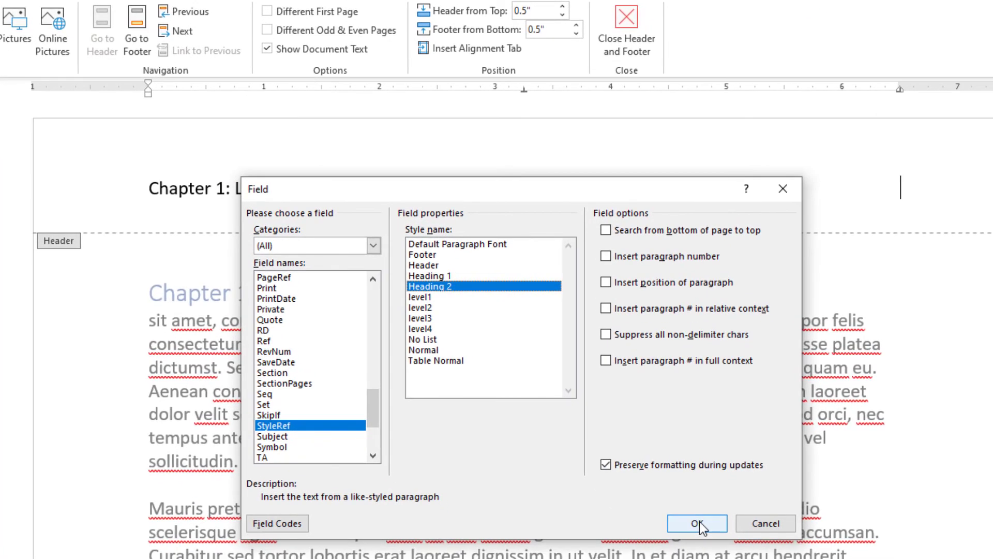
left_click(700, 523)
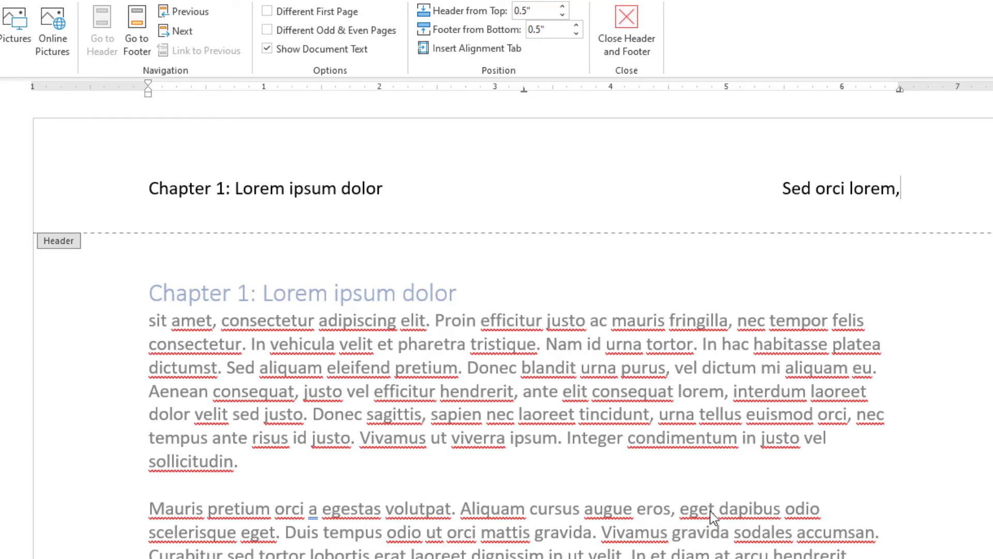
- Compare the chapter titles and subheadings in the headers with the body headings through Chapter 4, leaving header editing on the way
scroll(926, 233, "down", 10)
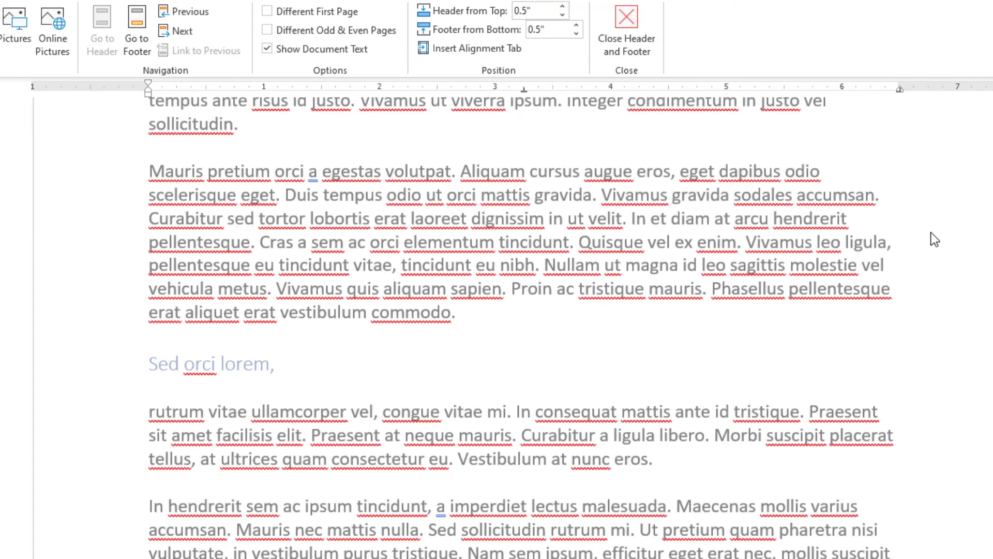
scroll(935, 240, "down", 10)
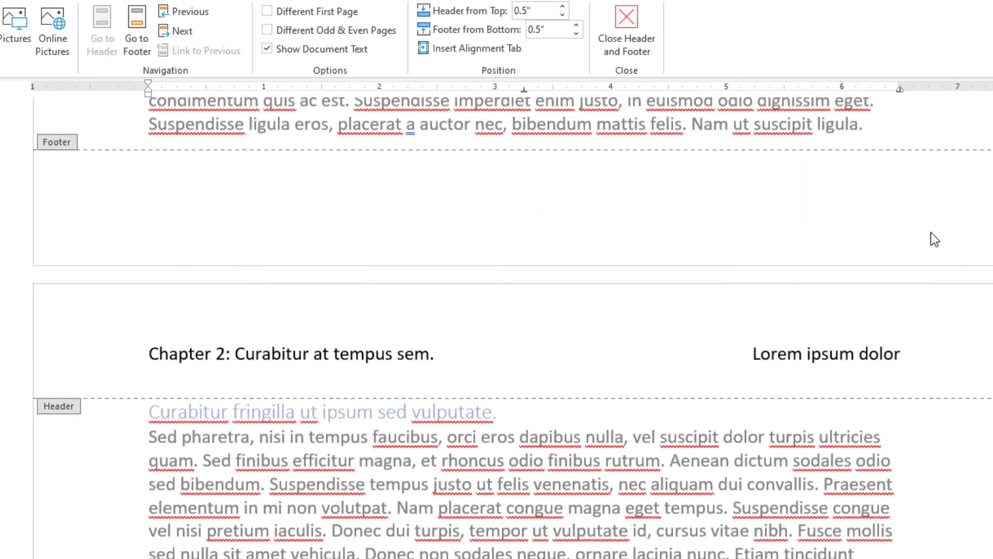
scroll(934, 240, "down", 1)
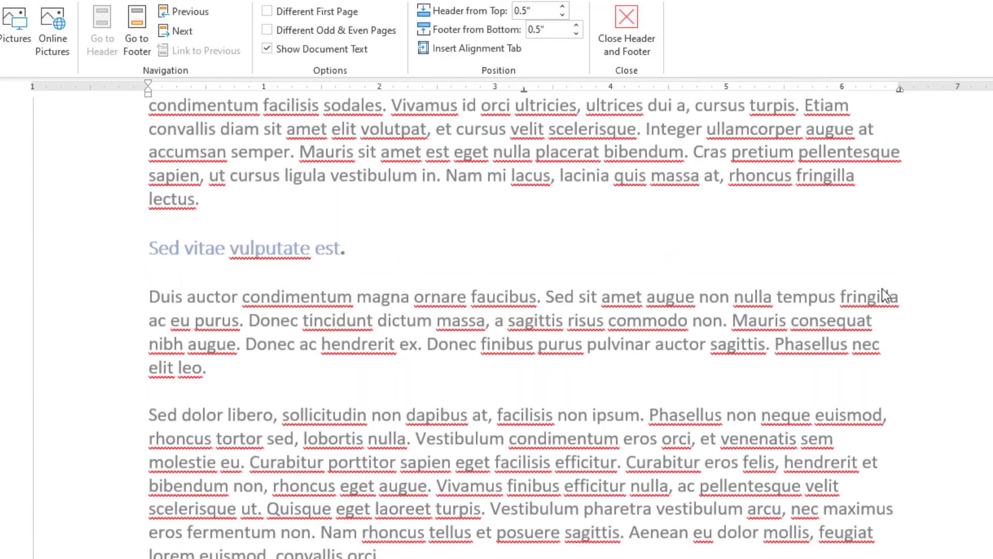
double_click(901, 263)
scroll(927, 254, "down", 10)
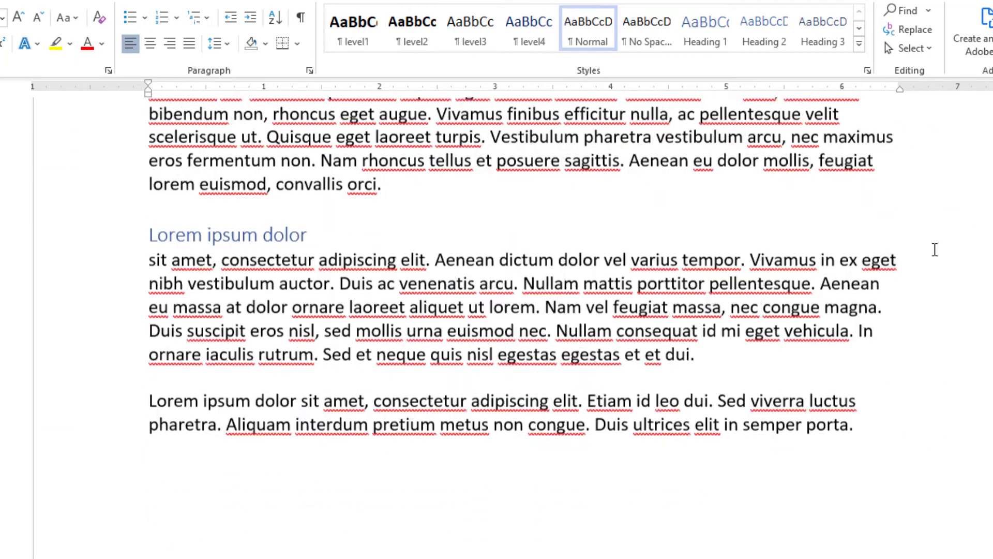
scroll(935, 250, "down", 13)
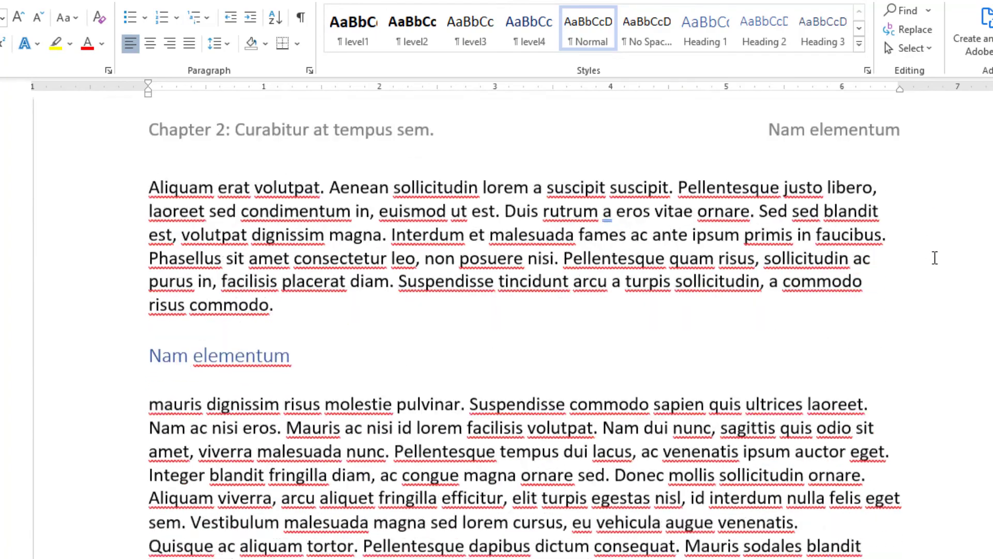
scroll(935, 258, "down", 20)
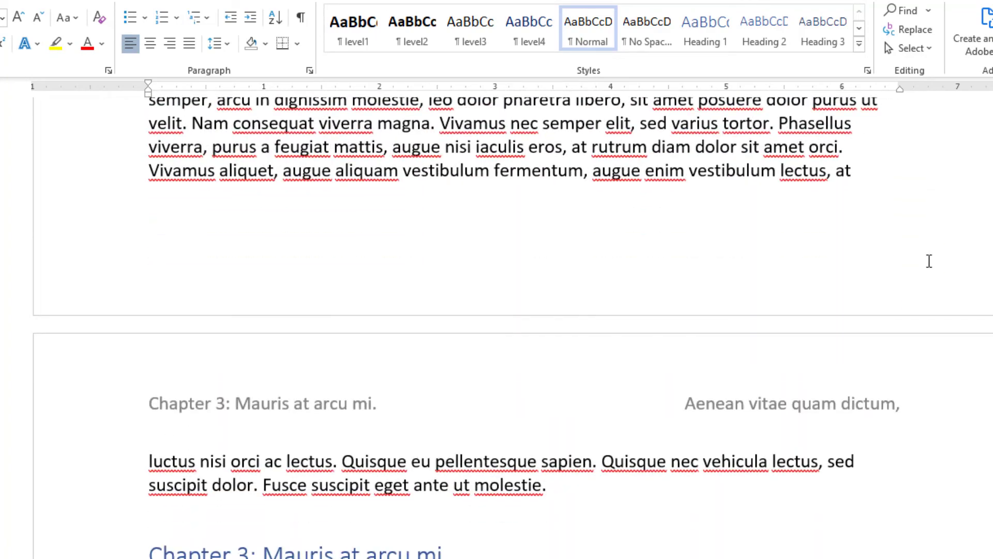
scroll(932, 259, "down", 20)
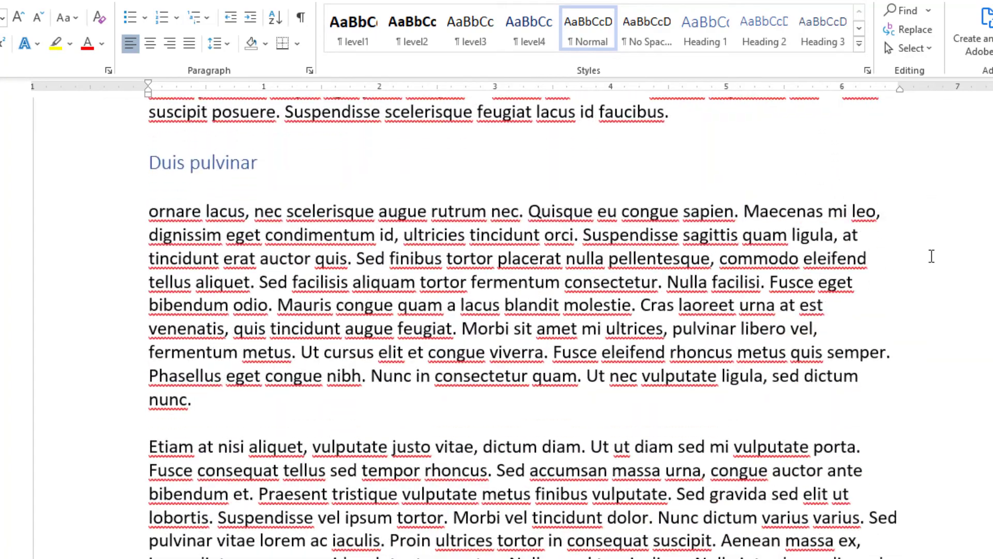
scroll(932, 256, "down", 5)
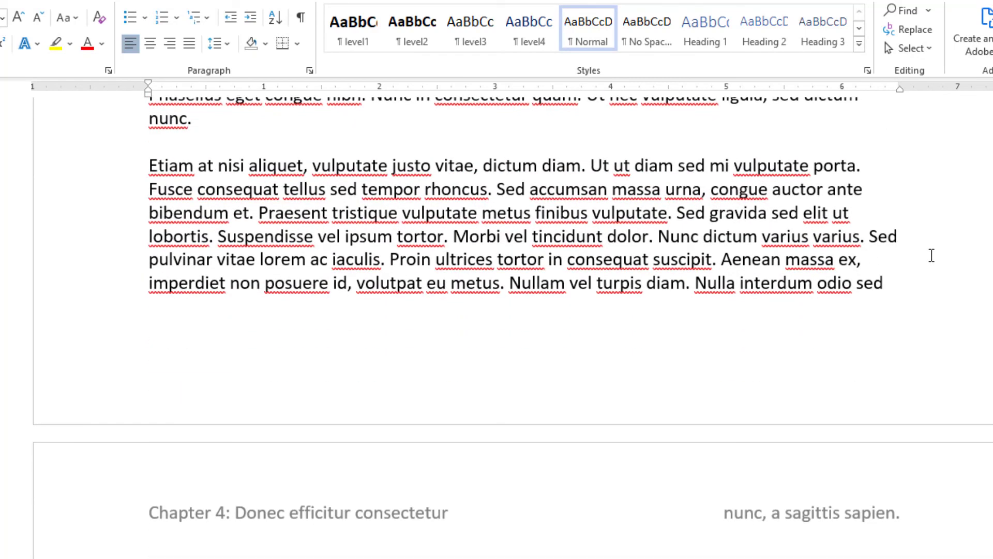
scroll(932, 255, "down", 8)
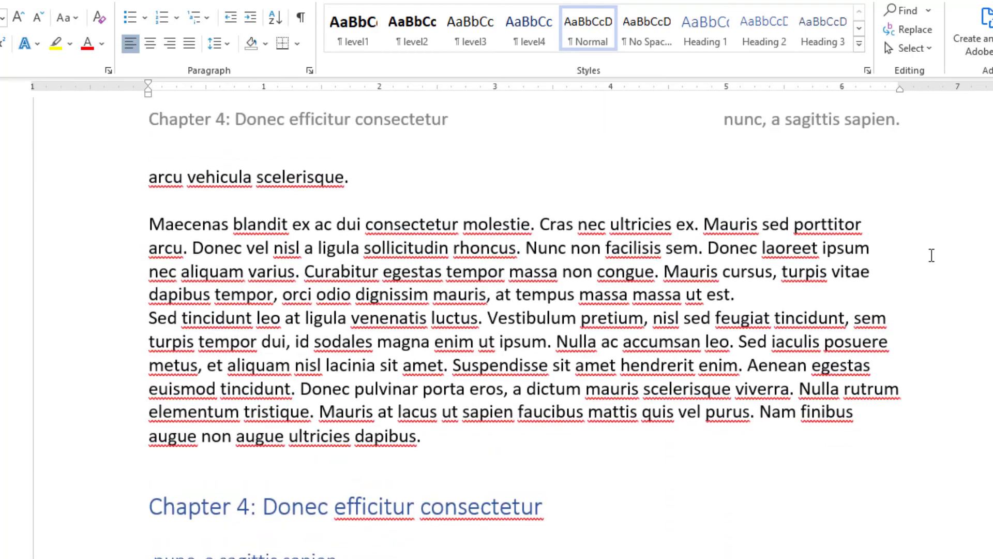
scroll(932, 255, "down", 18)
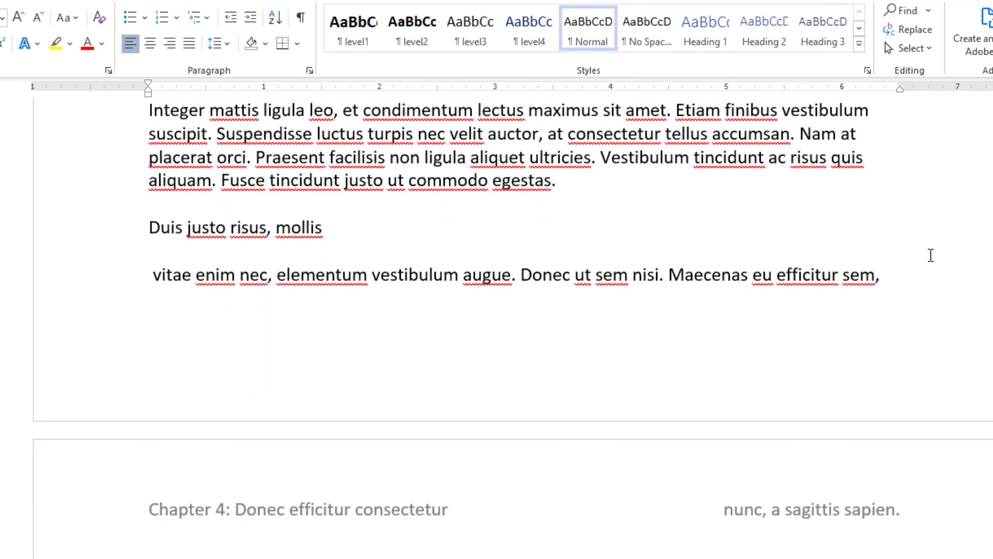
scroll(930, 256, "down", 3)
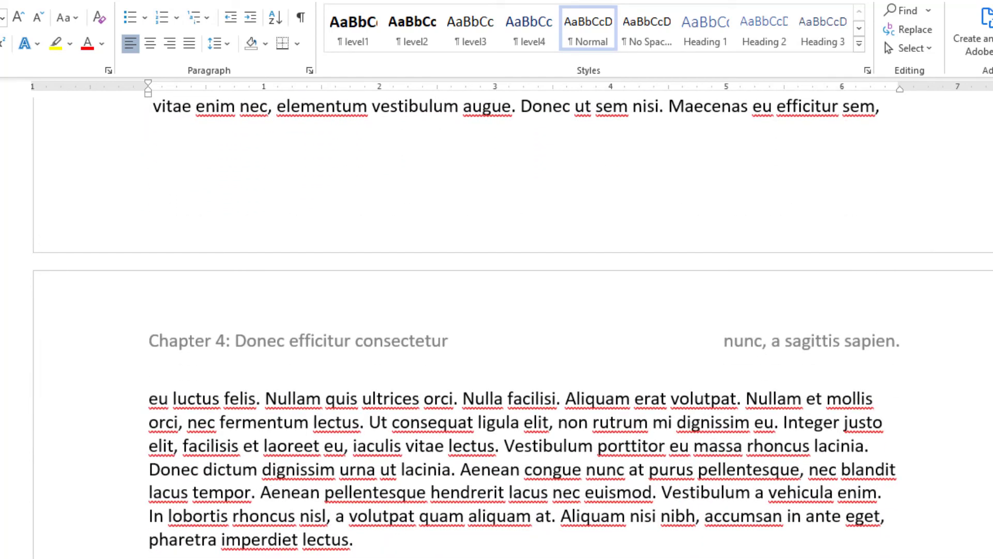